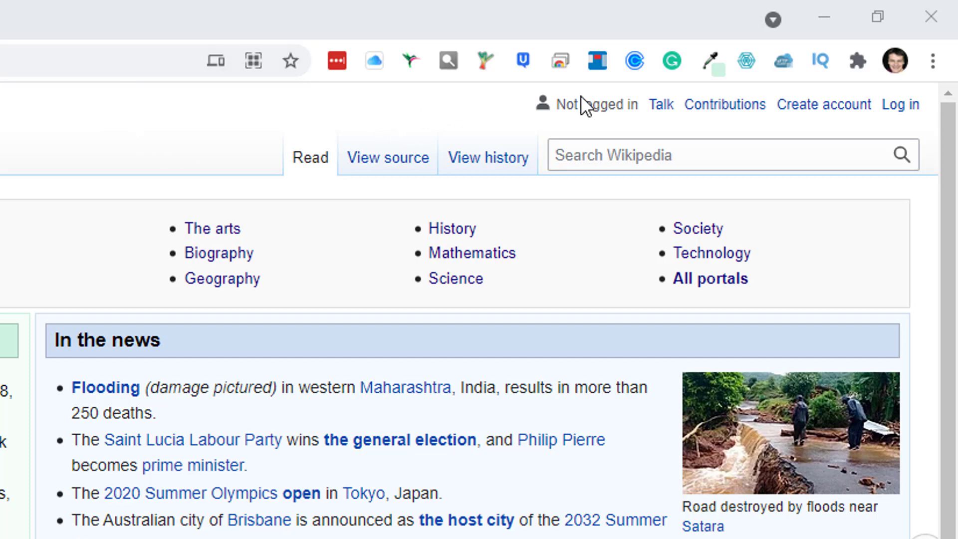
Pick the dark blue colour #0535a2 from the web page with the Eye Dropper extension and check its codes
left_click(711, 62)
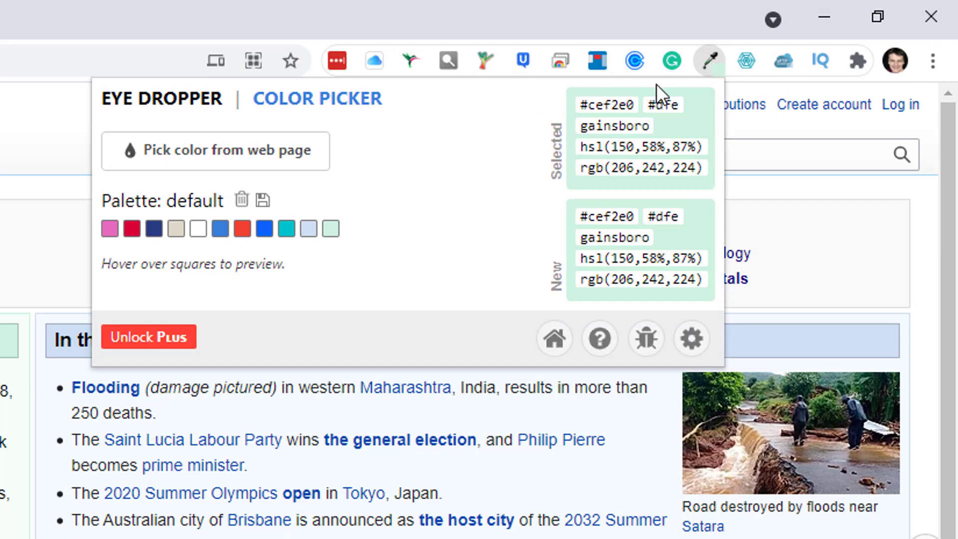
left_click(270, 159)
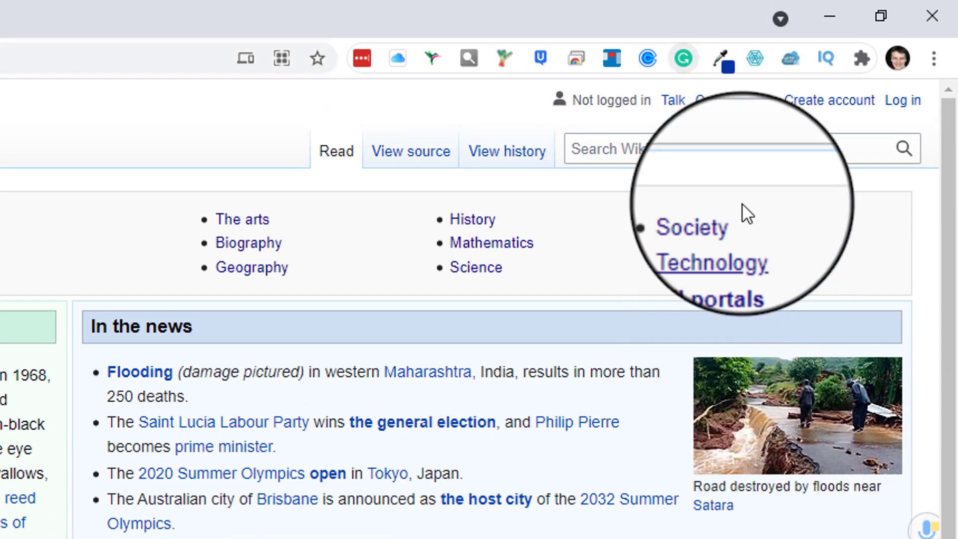
left_click(724, 61)
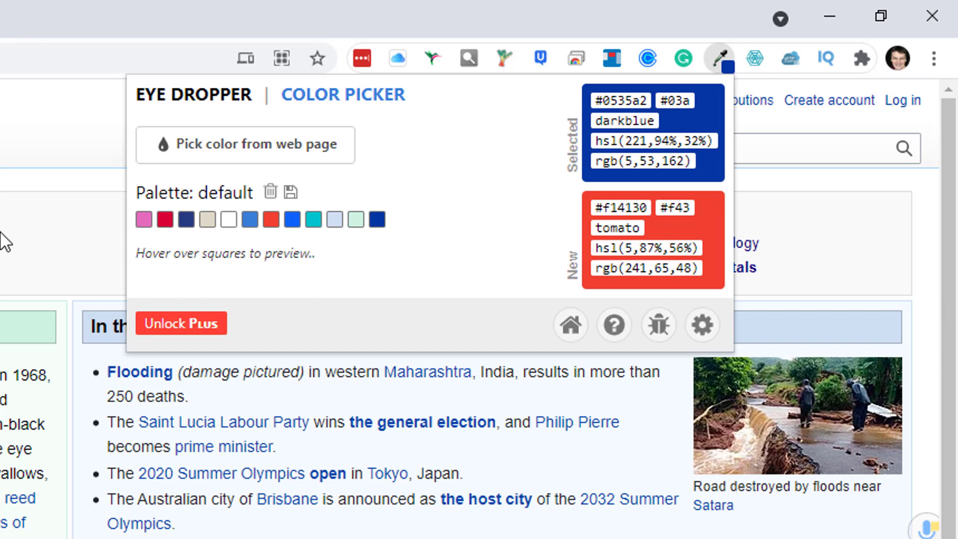
left_click(4, 248)
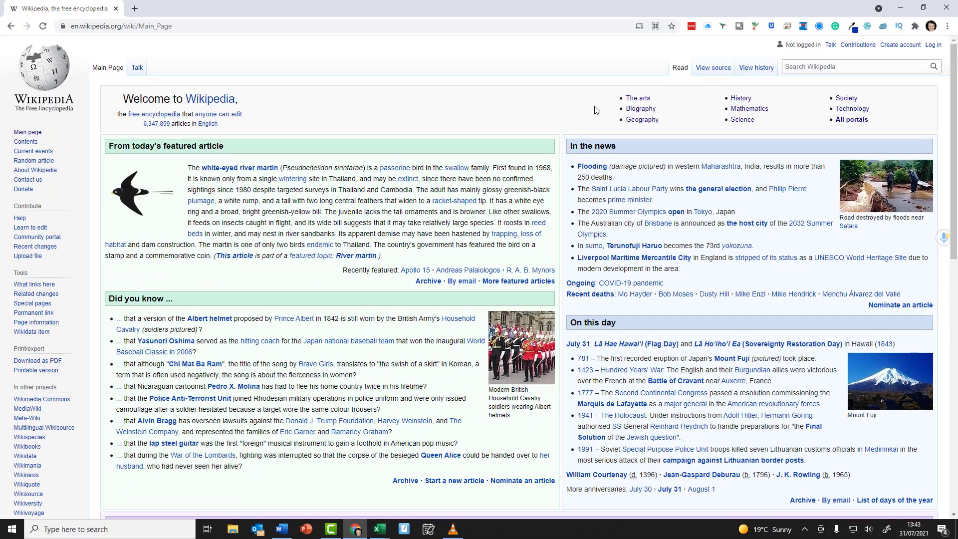
Box-select the nine portal links from The arts to All portals with Linkclump to open them in new tabs
left_click(637, 101)
left_click_drag(637, 102, 884, 132)
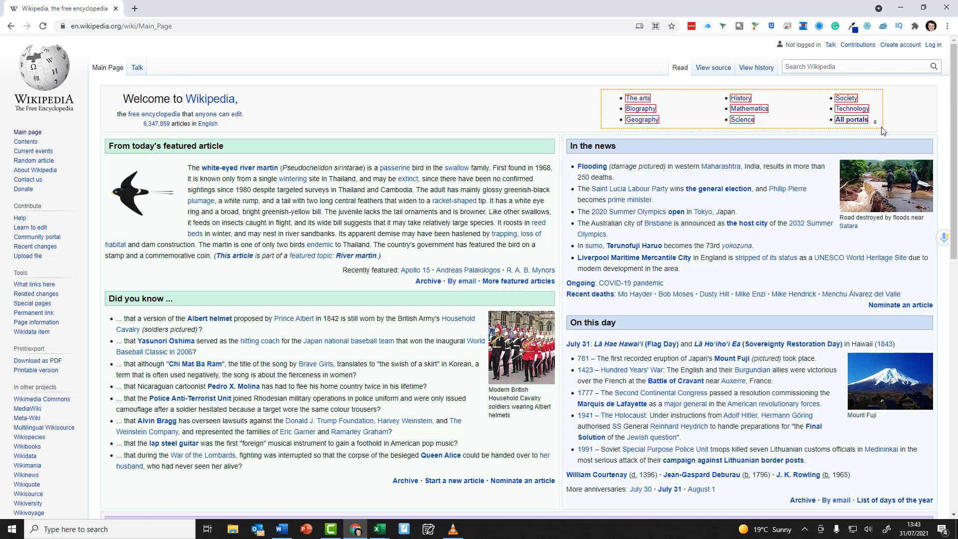
left_click_drag(882, 131, 884, 131)
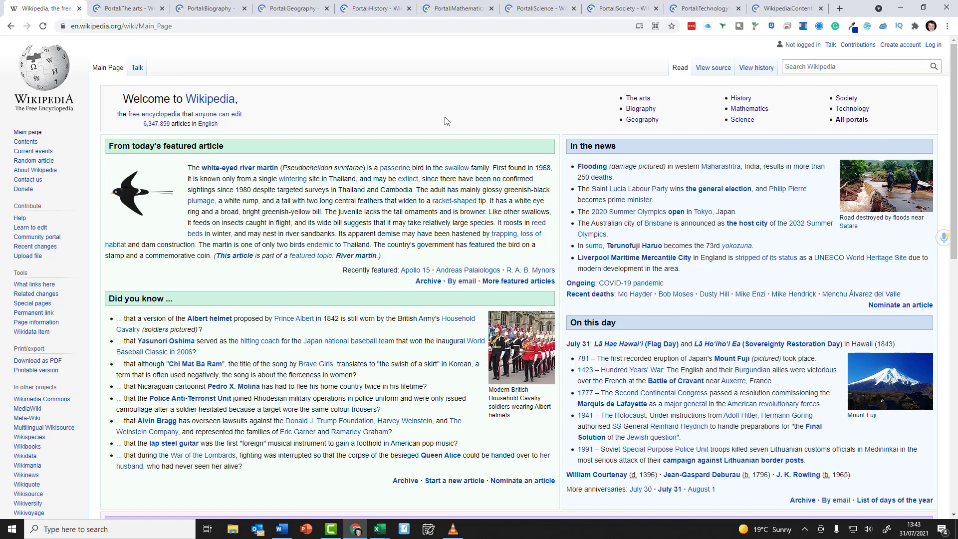
Look through each opened portal page from The arts to Contents/Portals, and return to the Wikipedia main page
left_click(130, 7)
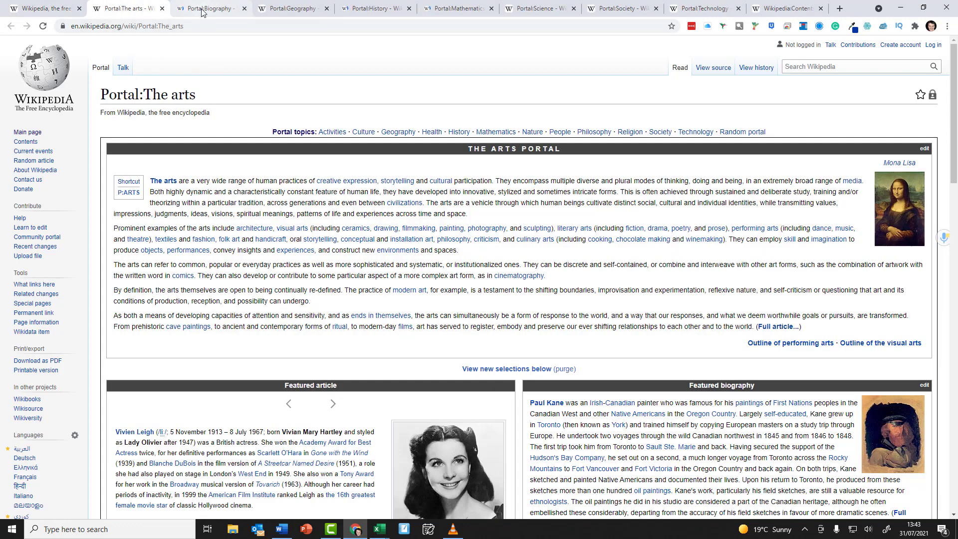
left_click(210, 9)
left_click(292, 9)
left_click(371, 12)
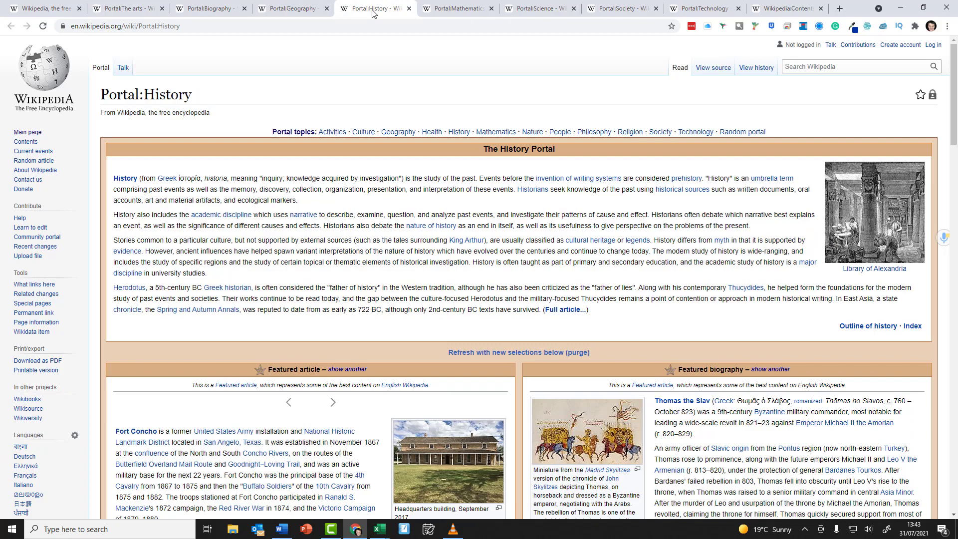
left_click(457, 9)
left_click(539, 9)
left_click(622, 9)
left_click(701, 9)
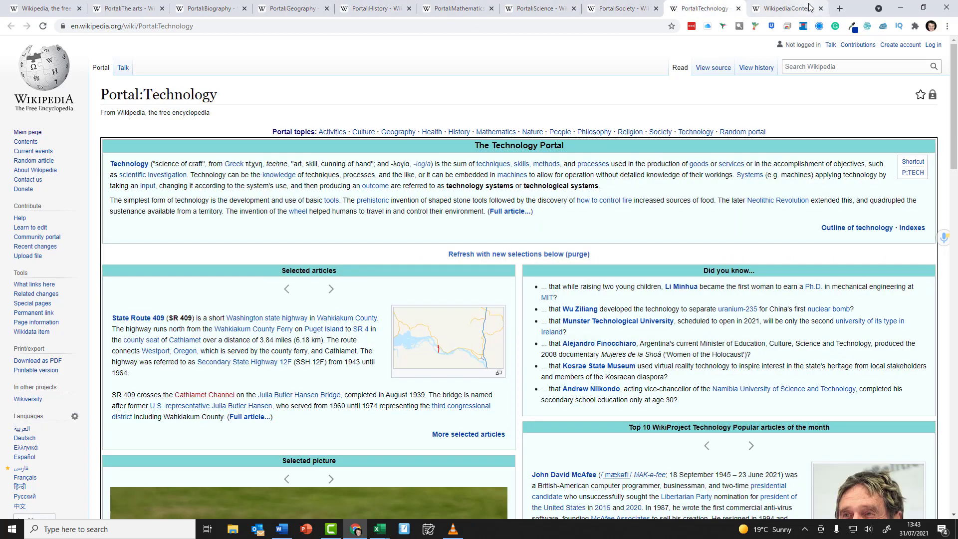
left_click(786, 9)
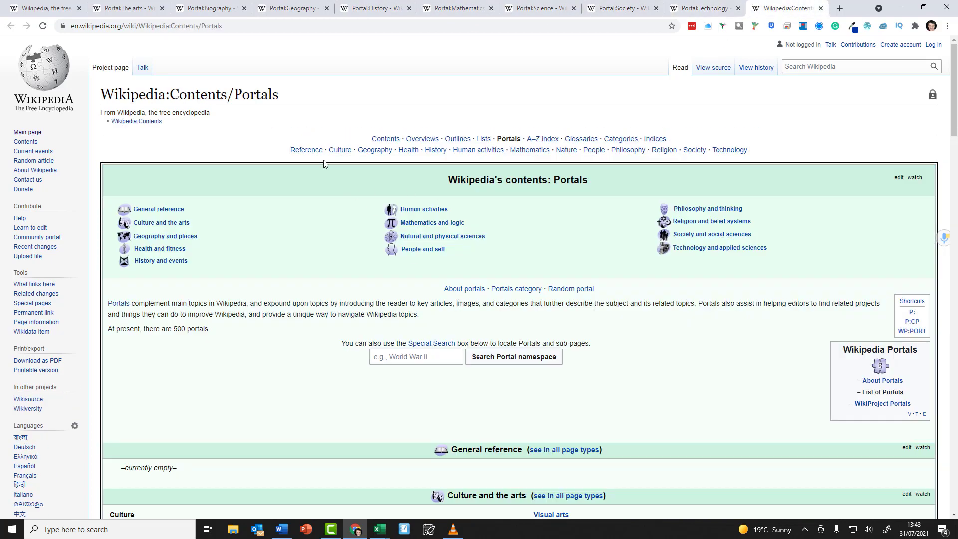
left_click(115, 7)
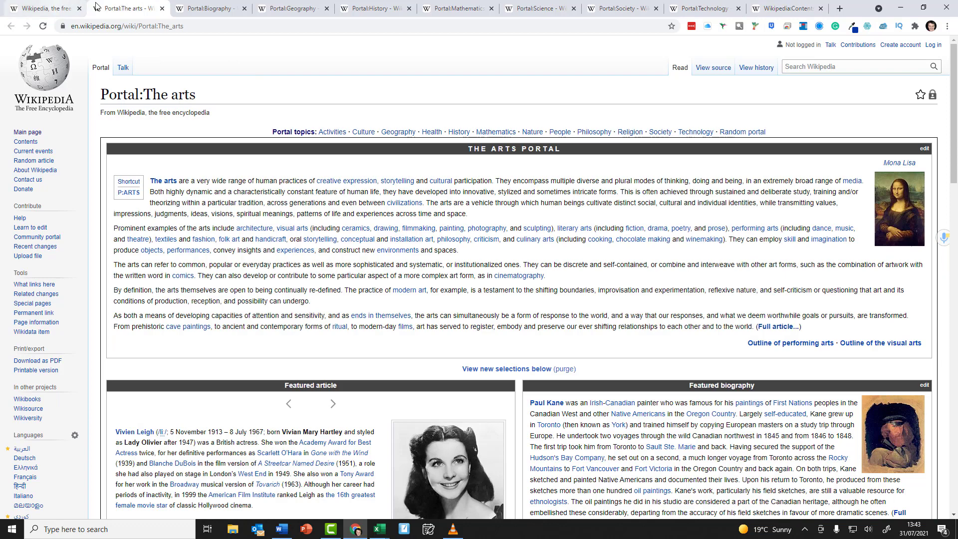
left_click(56, 8)
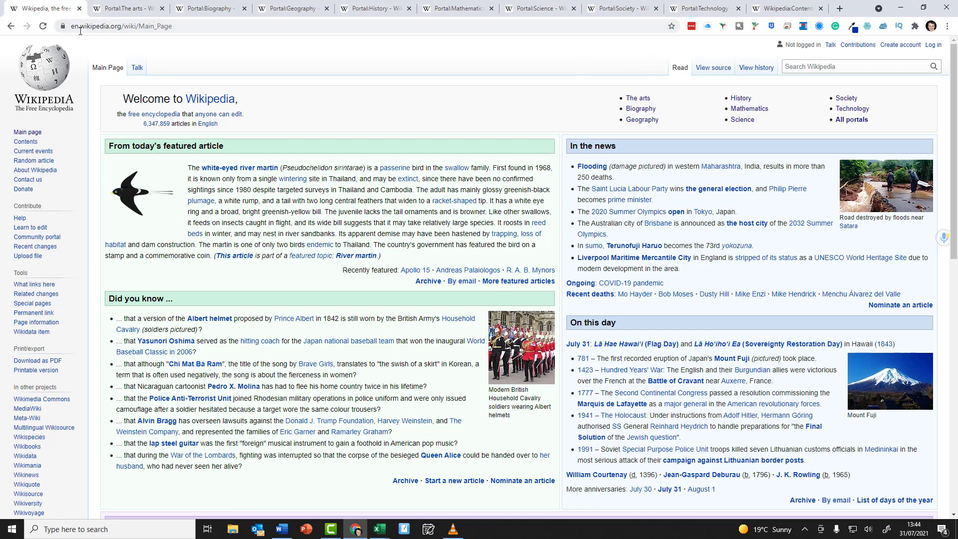
left_click(203, 27)
type("www.vo")
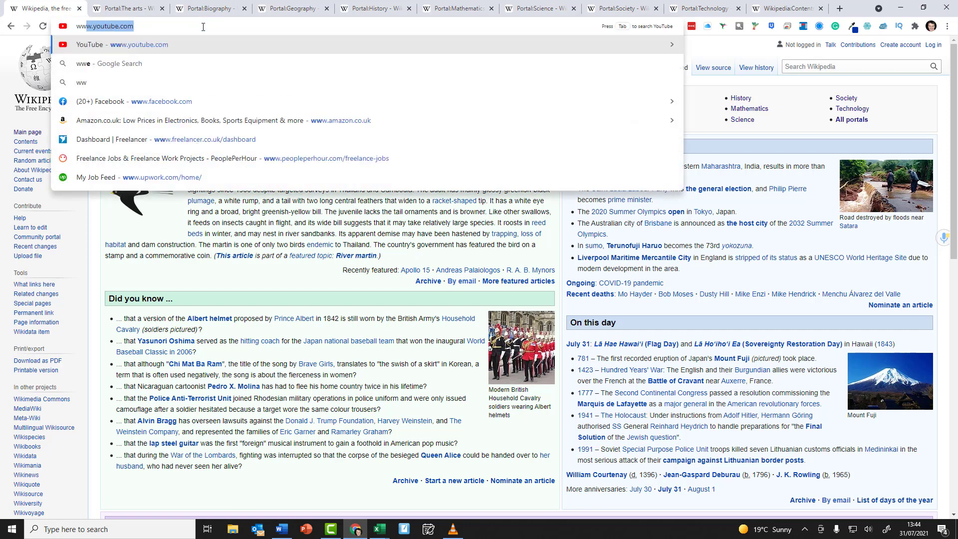
key("BackSpace")
key("BackSpace")
type("bo")
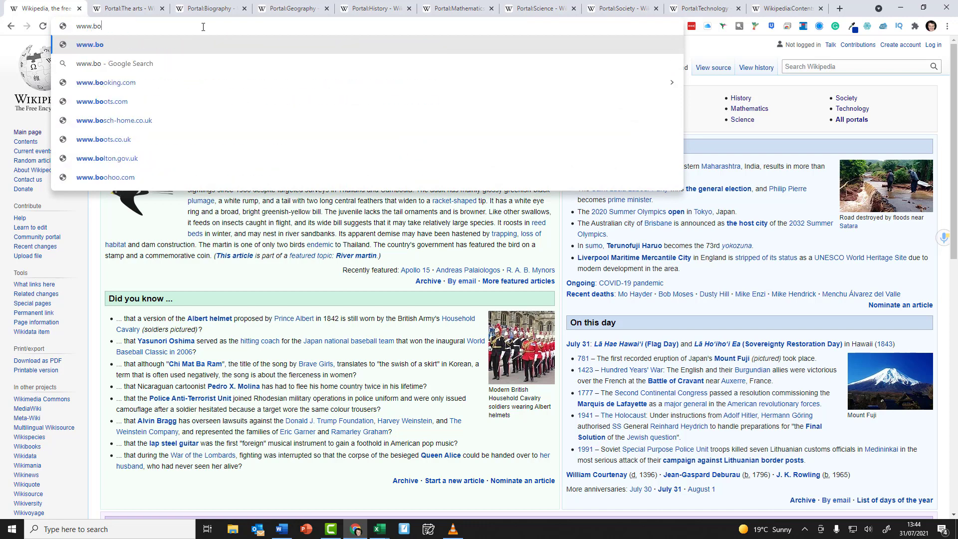
type("ots.com")
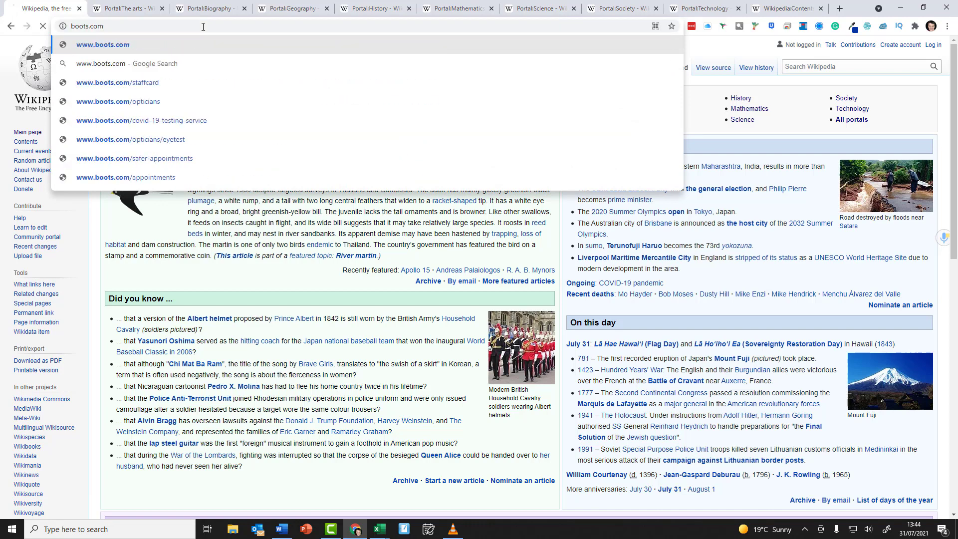
key("Return")
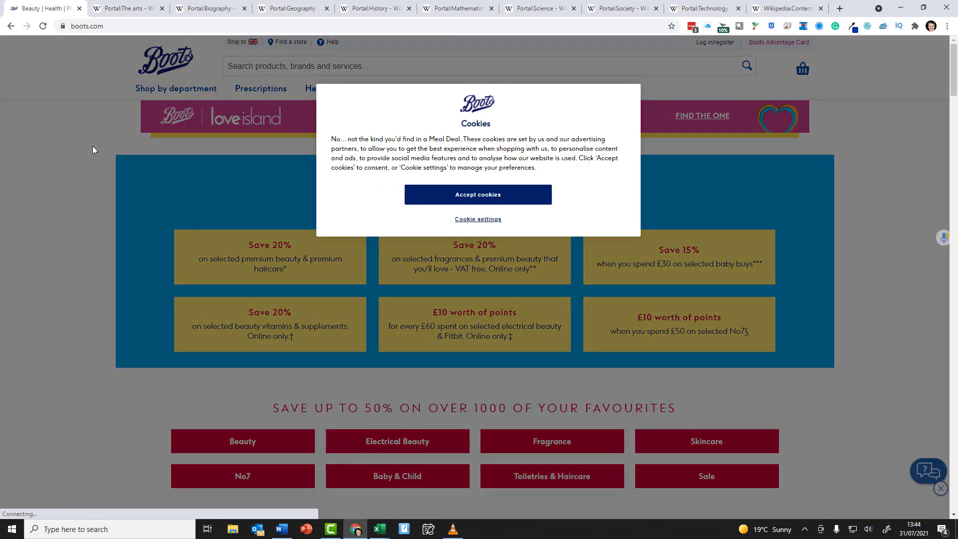
left_click(478, 194)
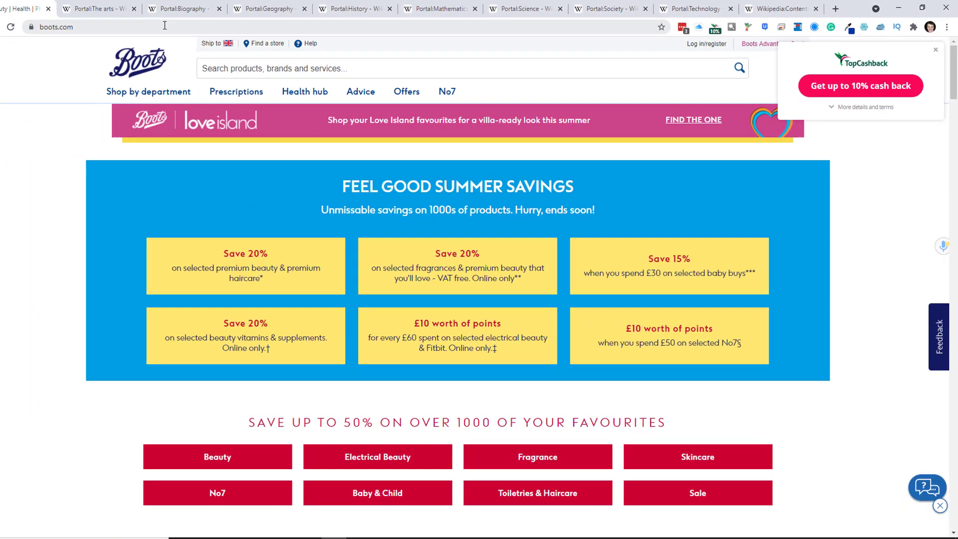
Go to google.co.uk and dismiss the notice about stored passwords
left_click(191, 25)
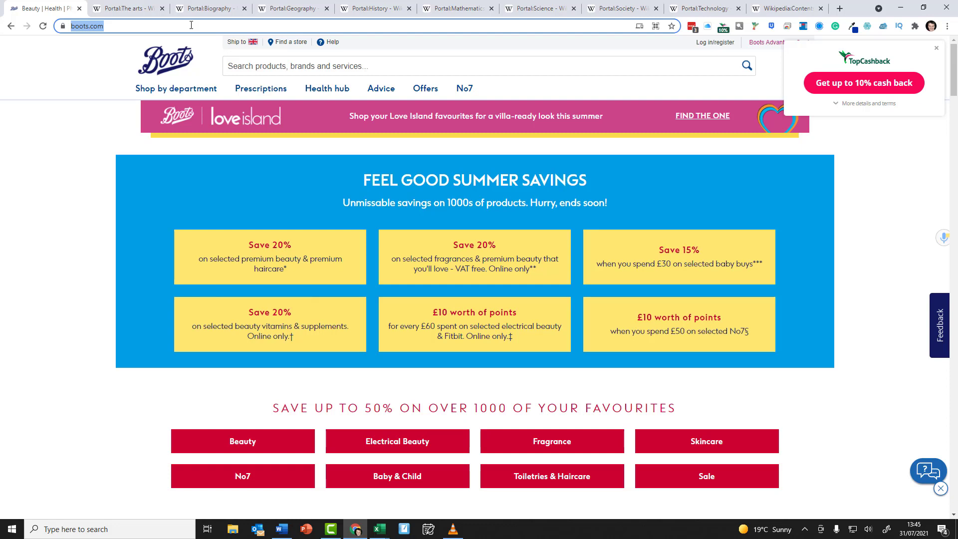
type("google")
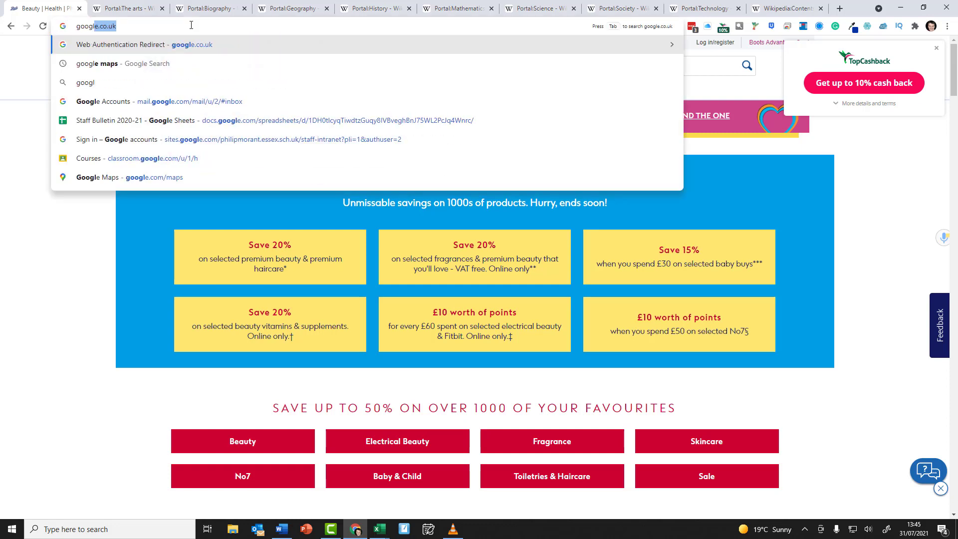
key("Return")
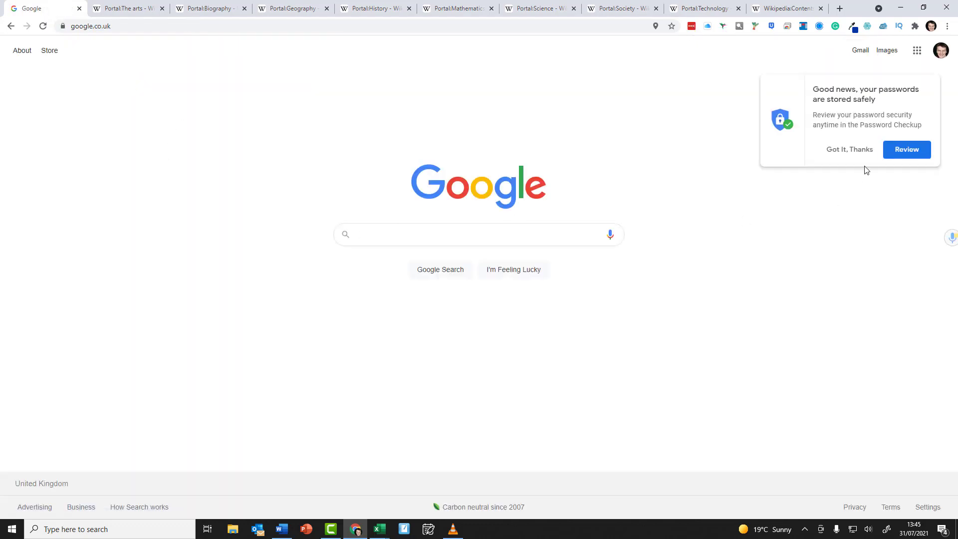
left_click(868, 152)
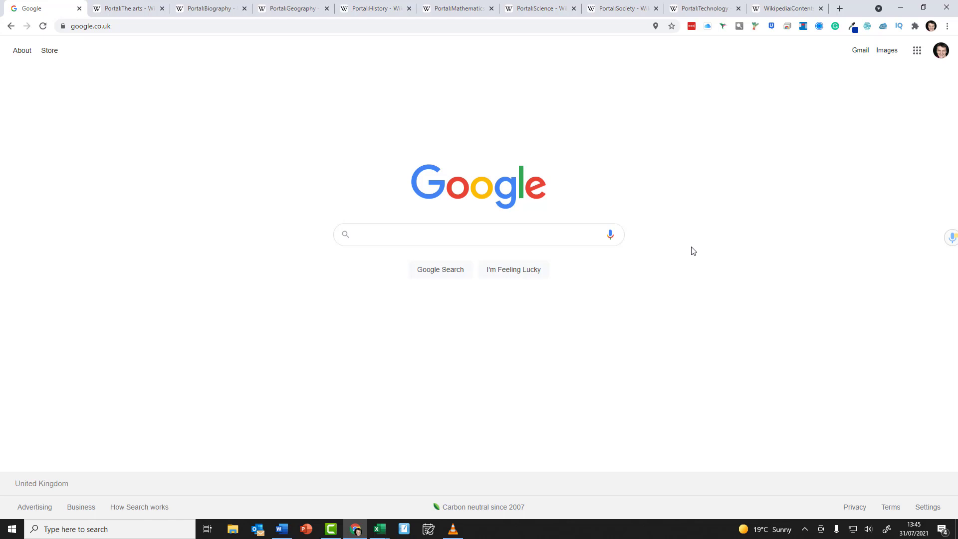
Go to youtube.com in the same tab
left_click(150, 29)
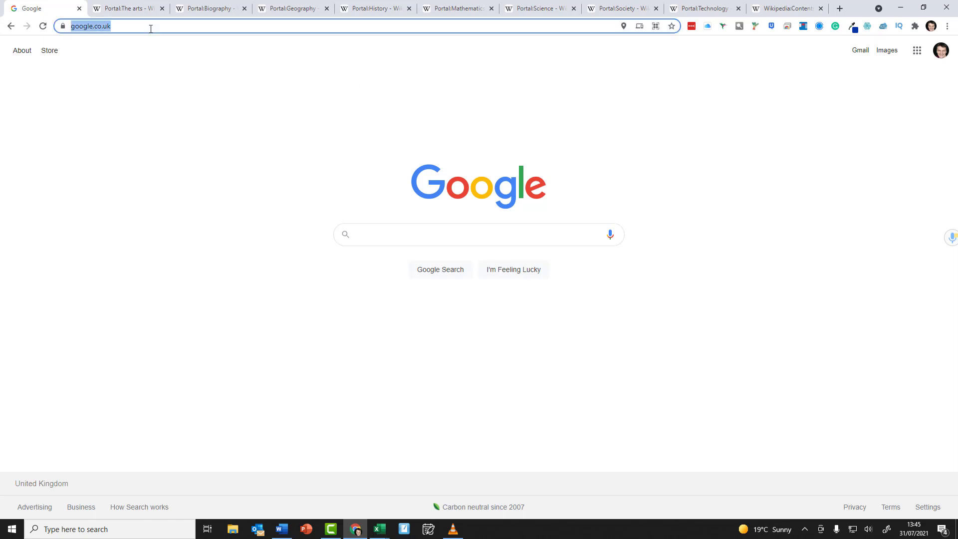
type("you")
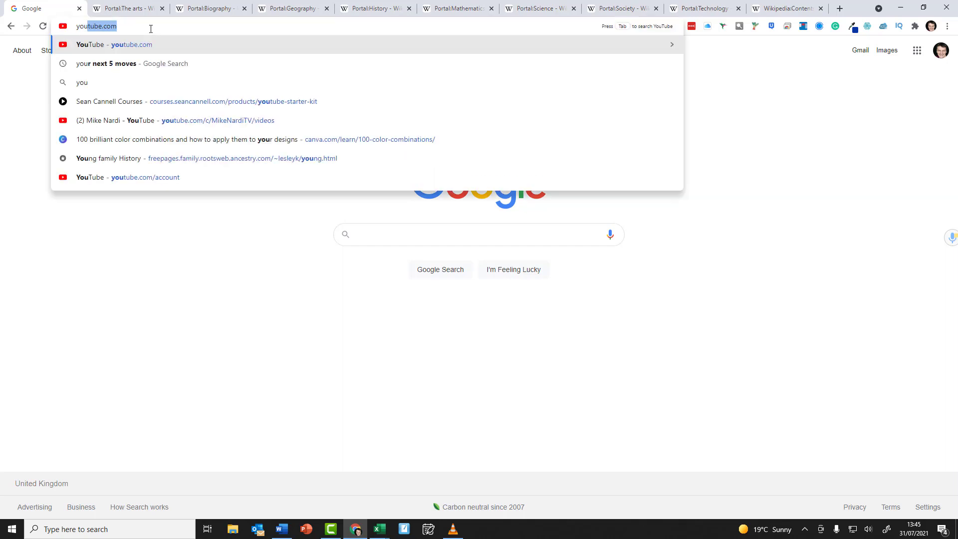
key("Return")
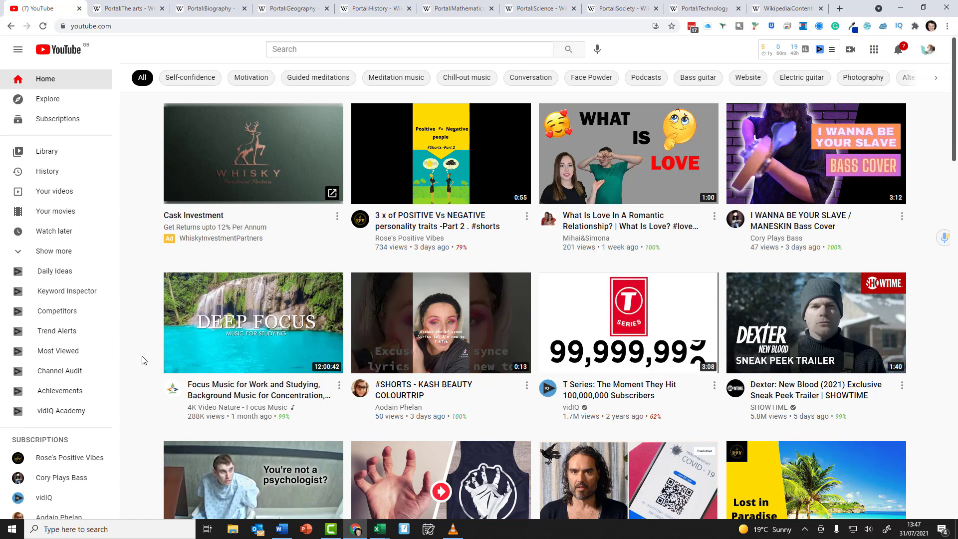
Switch to the arts portal page and open extension management from the list of installed extensions
key("ctrl+Tab")
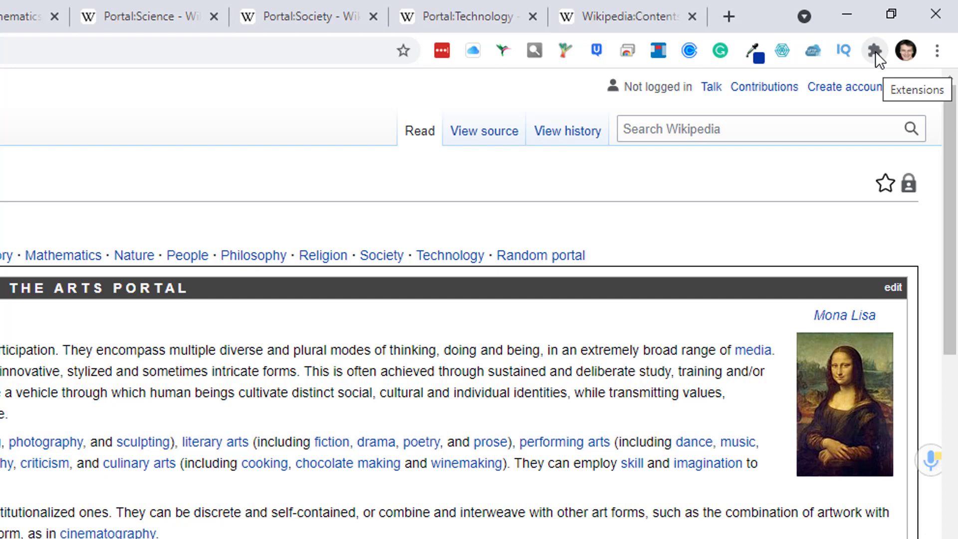
left_click(875, 51)
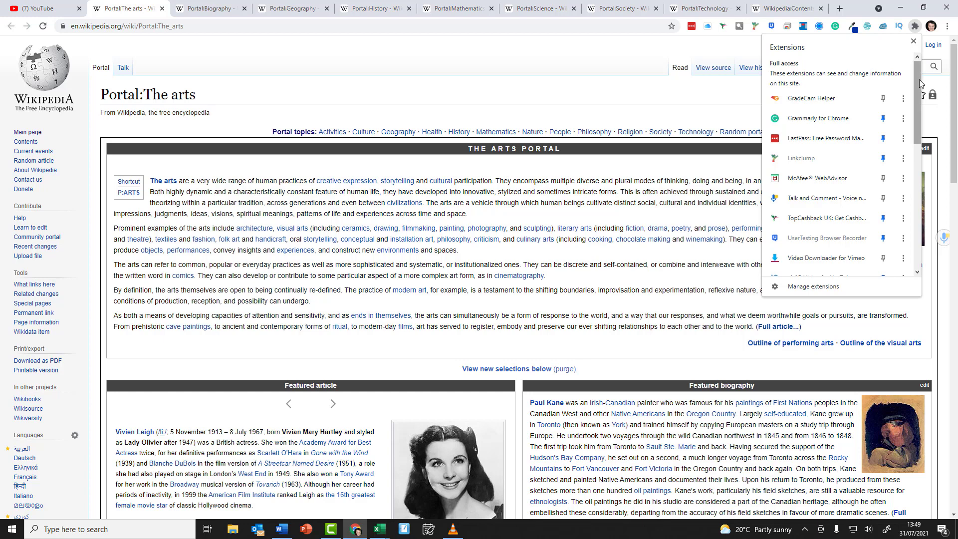
scroll(843, 260, "down", 1)
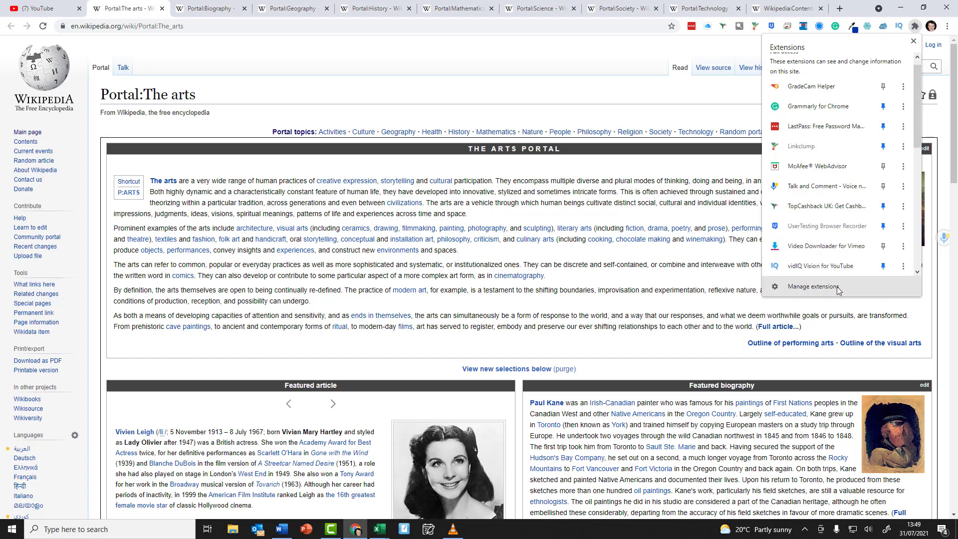
left_click(832, 288)
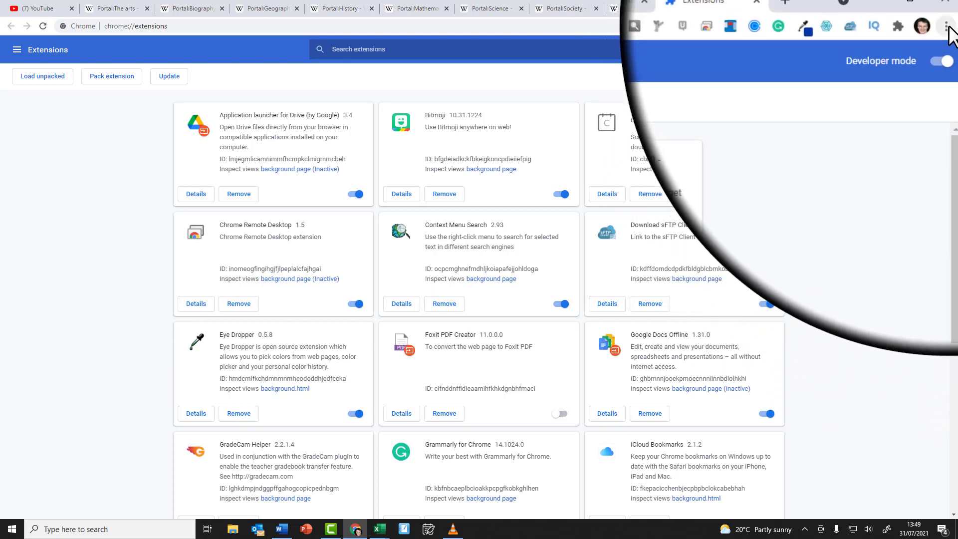
Reach the Extensions page again by way of the browser's additional tools and look over the installed extensions
left_click(948, 27)
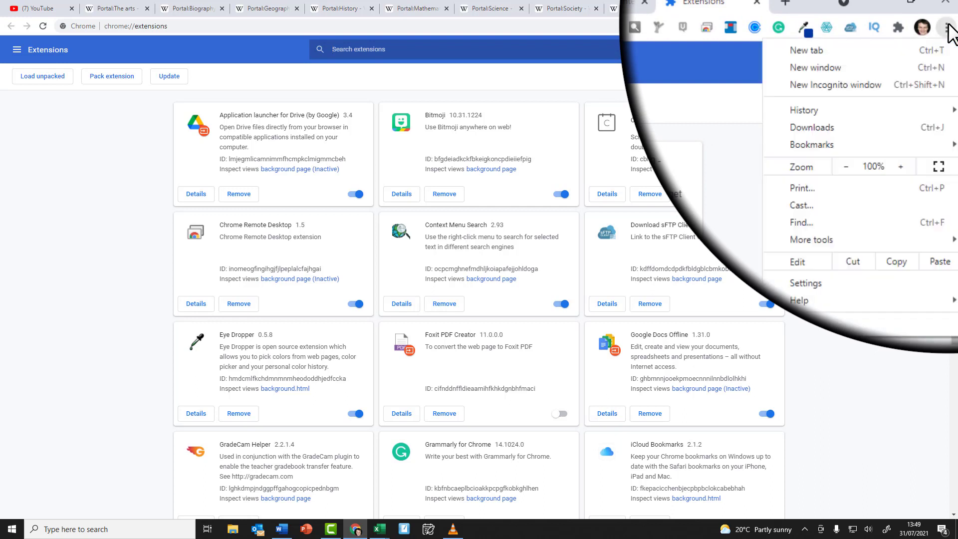
mouse_move(898, 169)
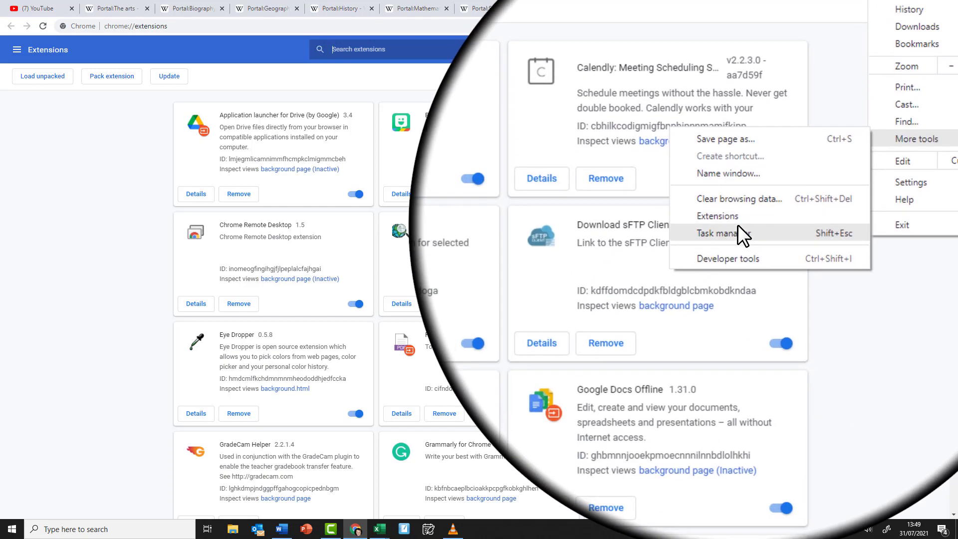
left_click(735, 221)
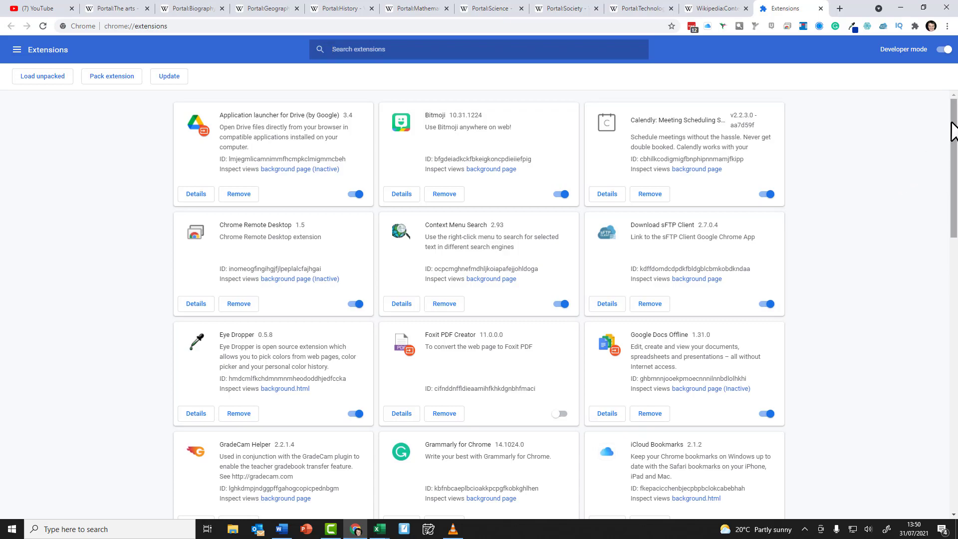
left_click_drag(954, 154, 887, 192)
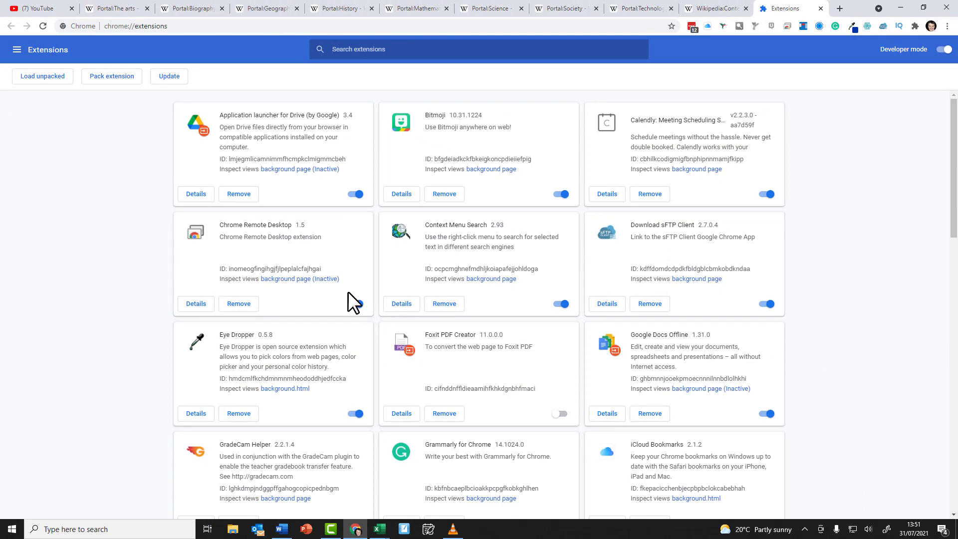
Turn the Eye Dropper extension off and back on
left_click(354, 414)
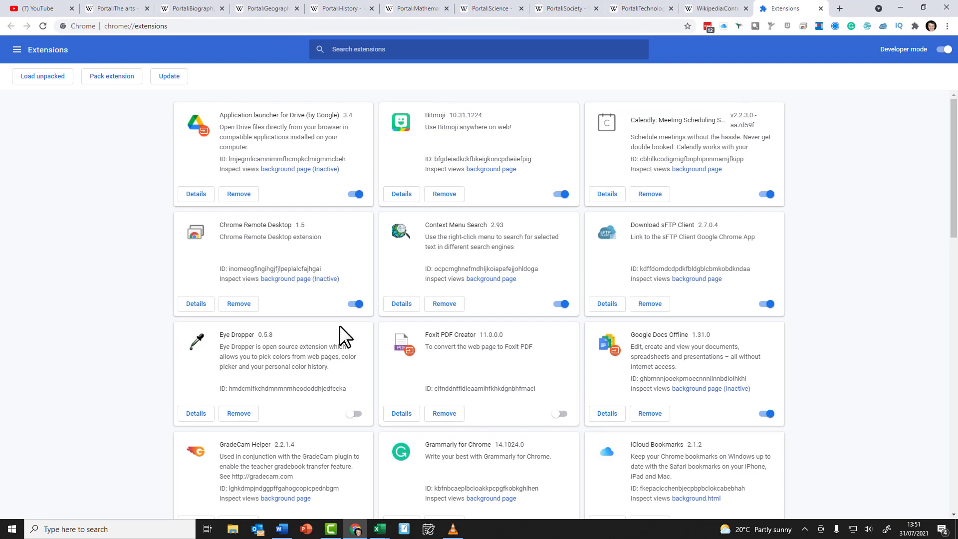
left_click(355, 414)
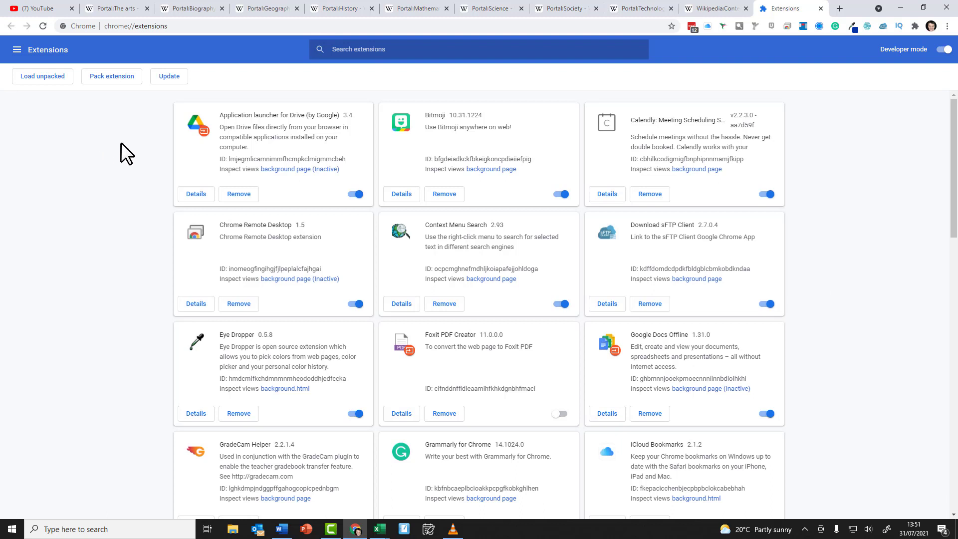
Update all installed extensions and look through the extension list
left_click(169, 79)
scroll(813, 244, "down", 3)
scroll(814, 243, "up", 3)
scroll(924, 262, "down", 7)
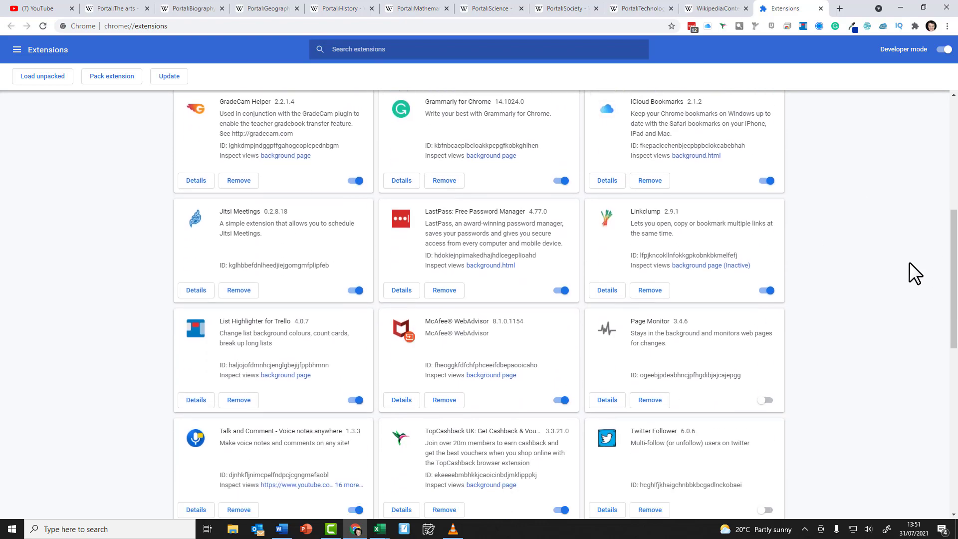
Look over the rest of the installed extensions and open the Chrome Web Store from the Extensions page
scroll(910, 262, "down", 10)
scroll(909, 262, "up", 12)
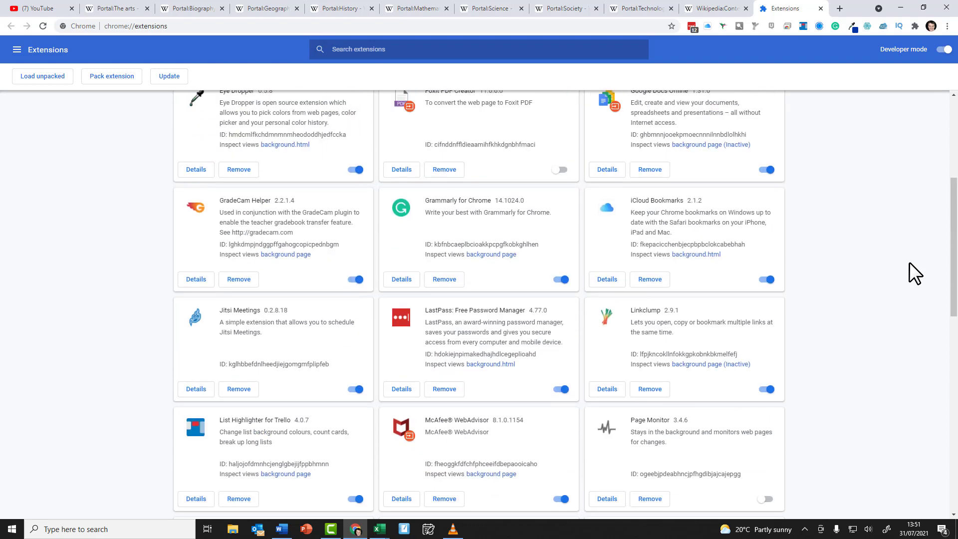
scroll(909, 262, "up", 5)
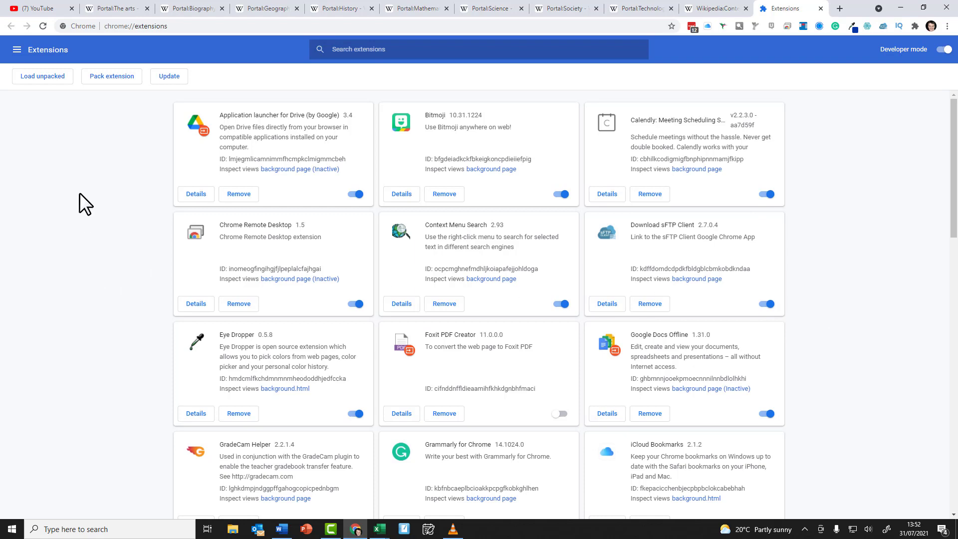
left_click(17, 50)
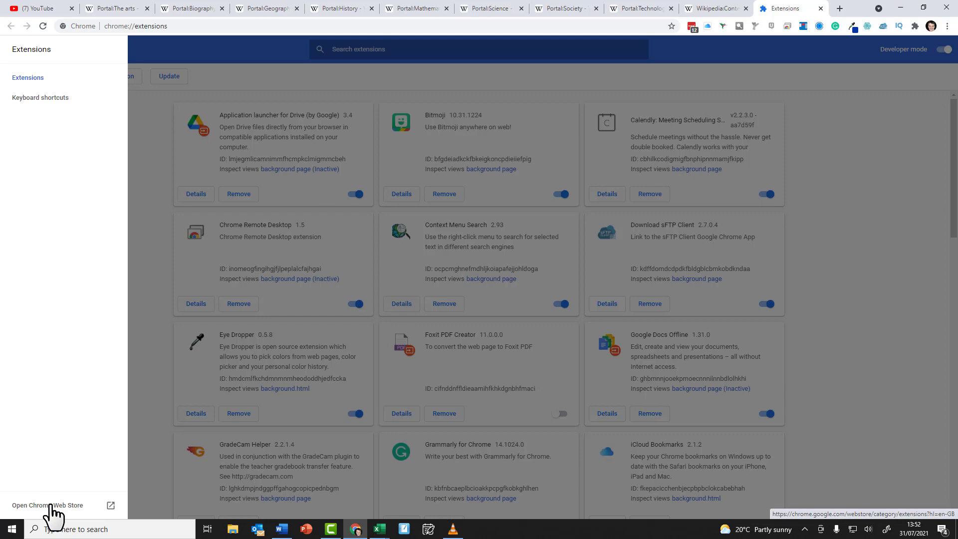
left_click(885, 150)
left_click(17, 49)
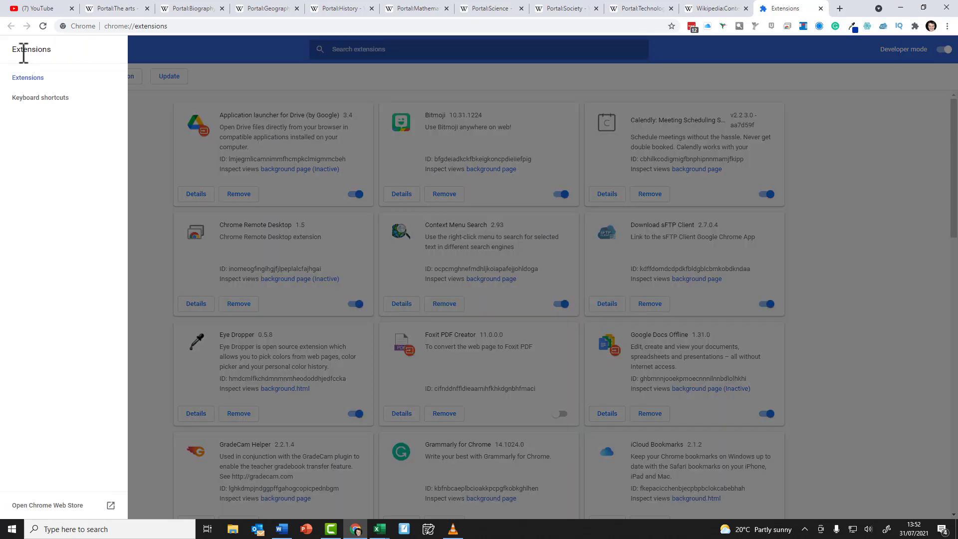
left_click(76, 511)
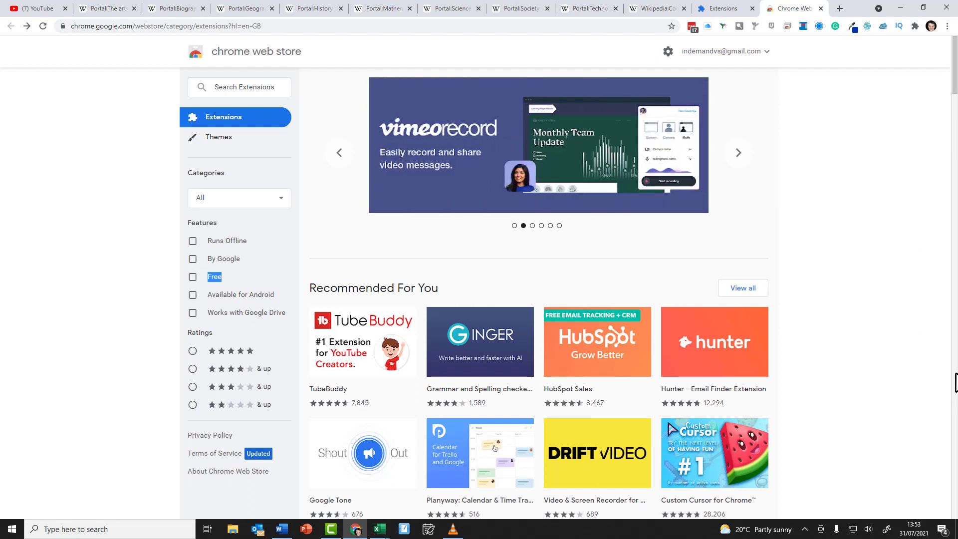
Browse the store's extension collections from Recommended For You to Weather & Outdoor, and return to the start of the page
scroll(870, 354, "down", 3)
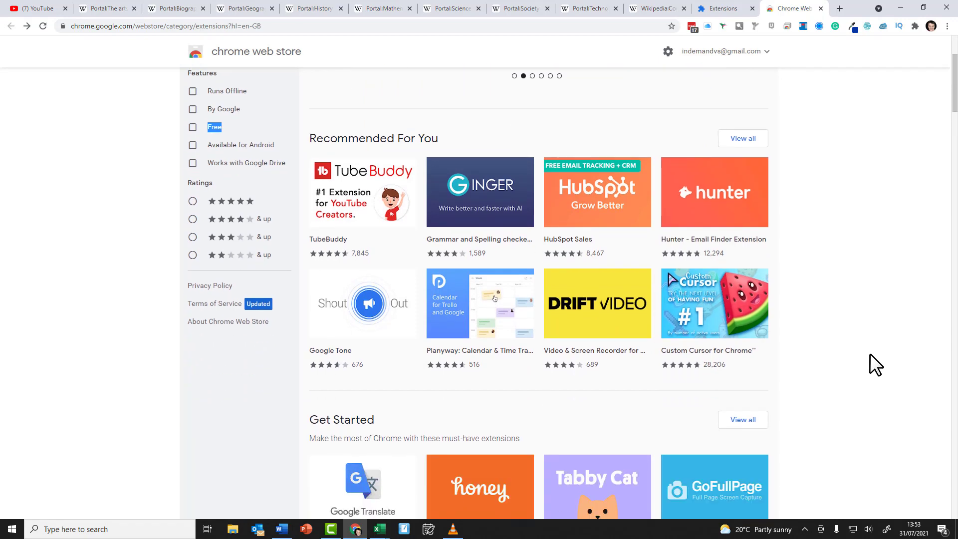
scroll(870, 354, "down", 10)
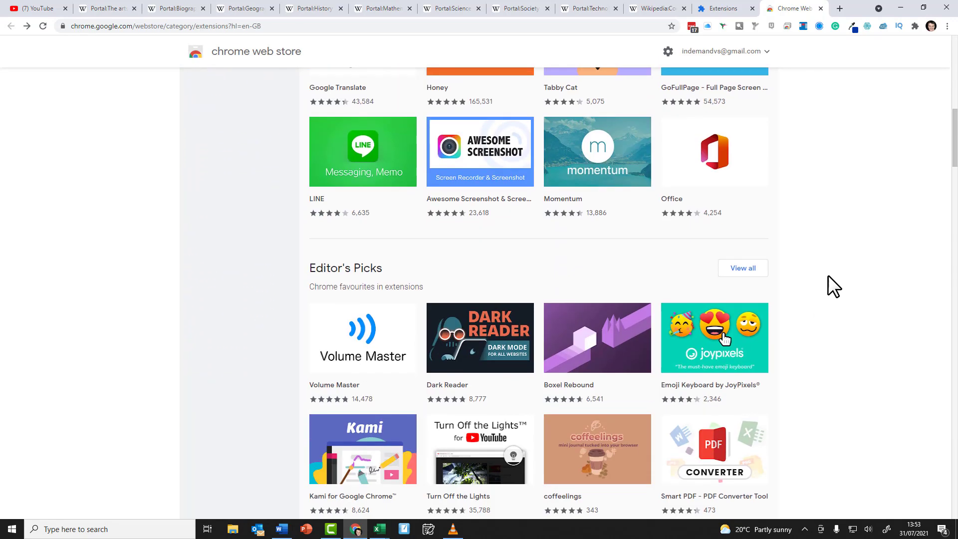
scroll(827, 276, "down", 5)
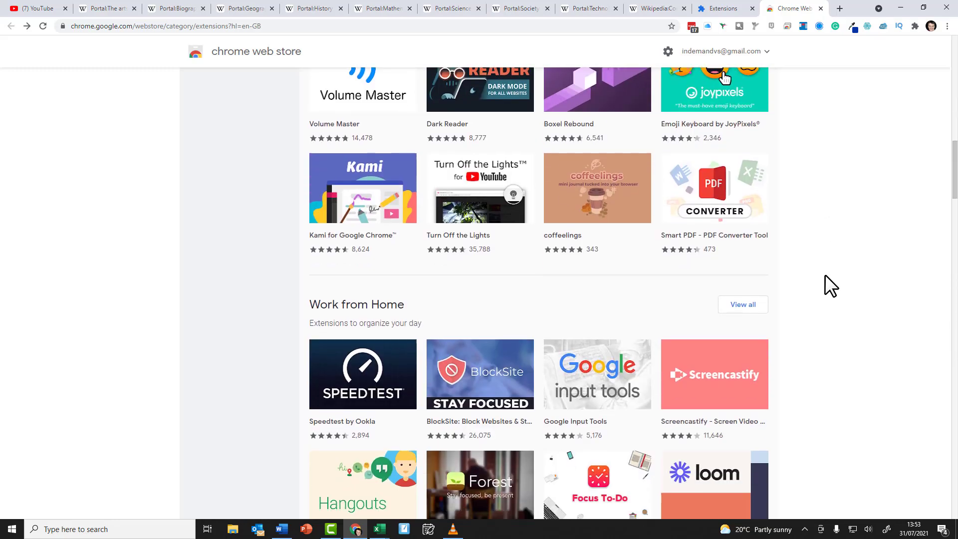
scroll(825, 275, "down", 8)
scroll(825, 276, "down", 7)
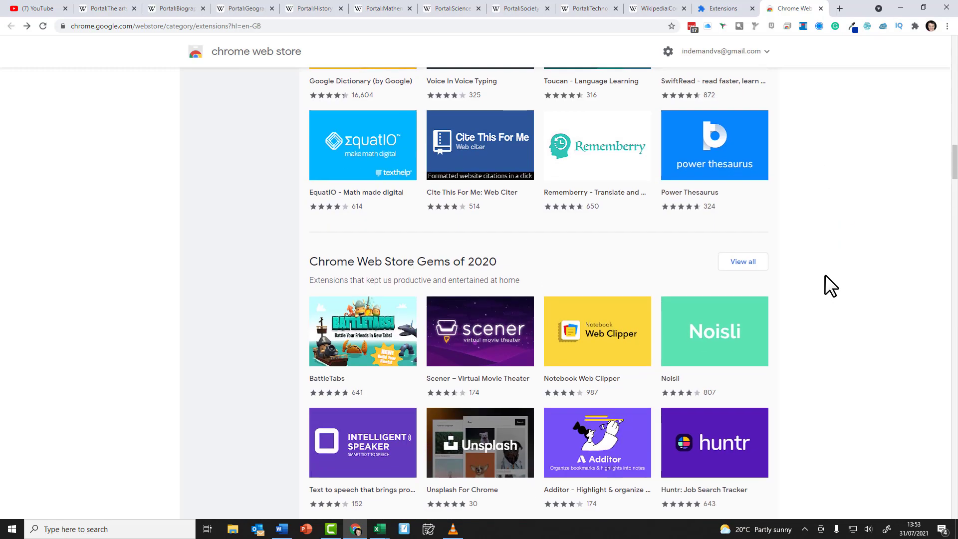
scroll(825, 274, "down", 11)
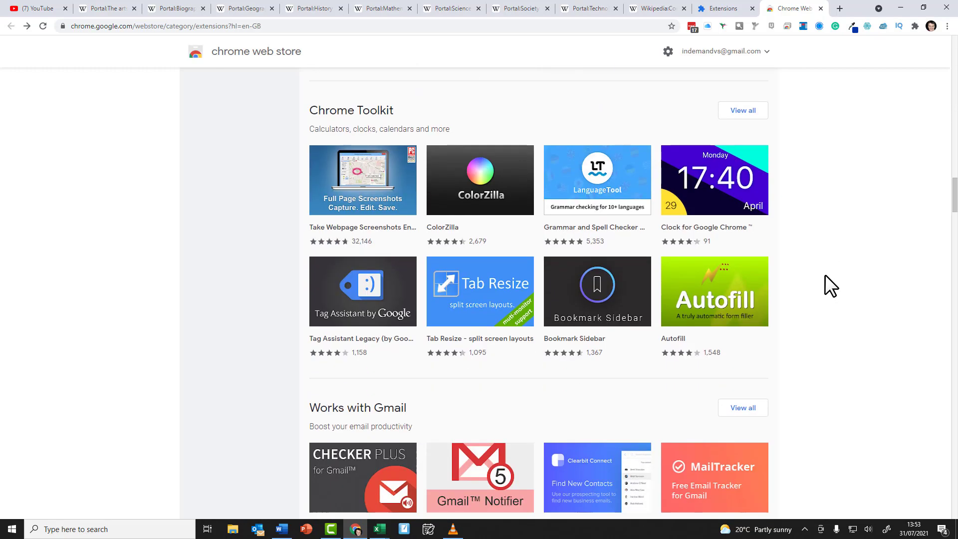
scroll(825, 274, "down", 3)
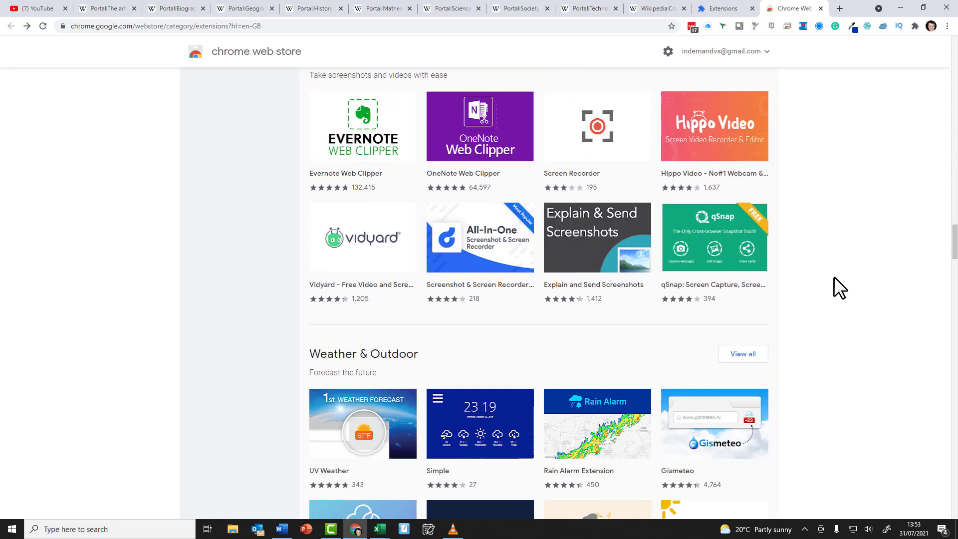
left_click_drag(955, 240, 948, 53)
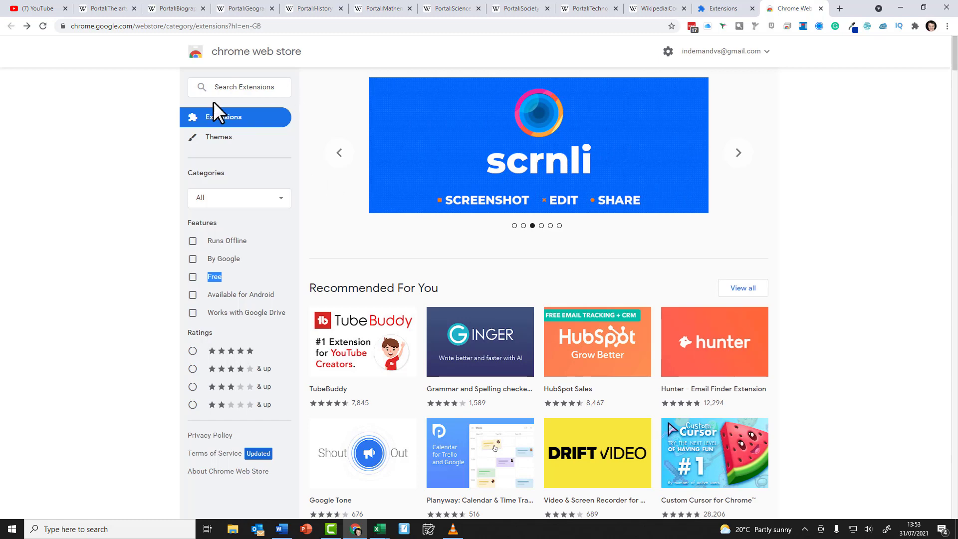
Search the store for "amazon" and look through the matching extensions and themes
left_click(222, 88)
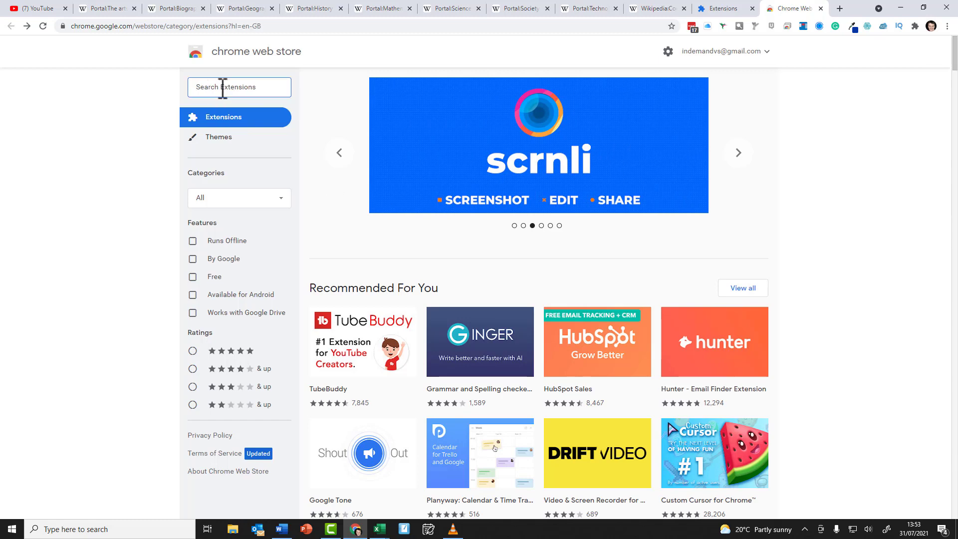
type("amazon")
key("Return")
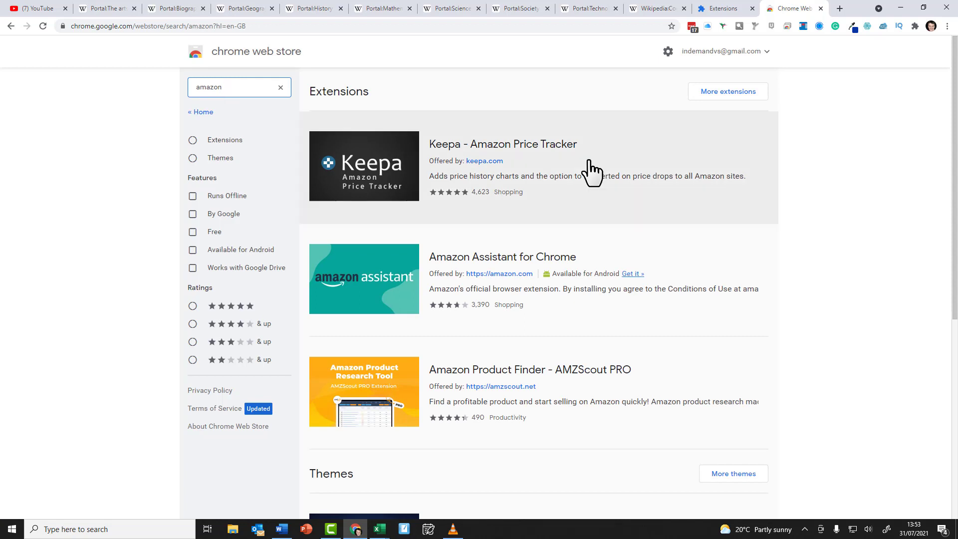
scroll(571, 216, "down", 2)
scroll(576, 234, "up", 1)
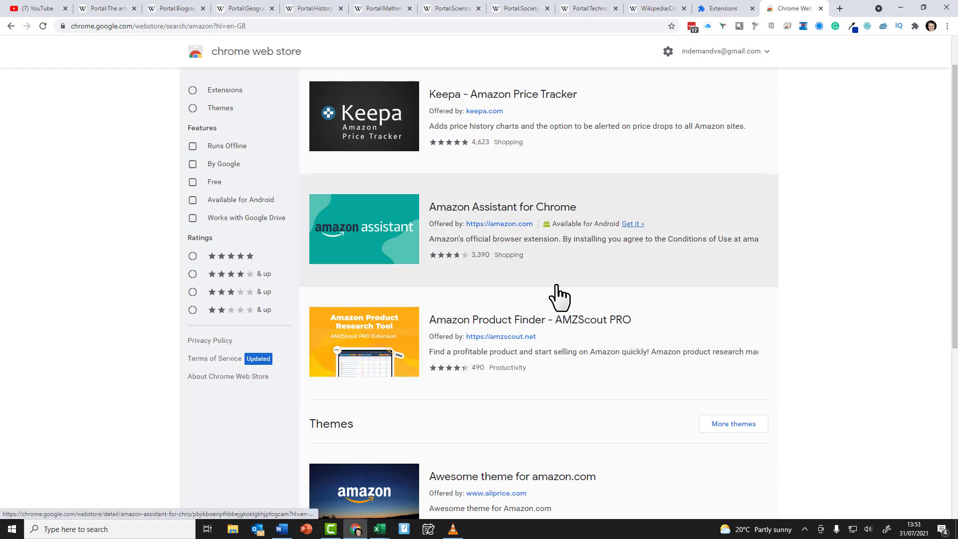
scroll(829, 309, "down", 4)
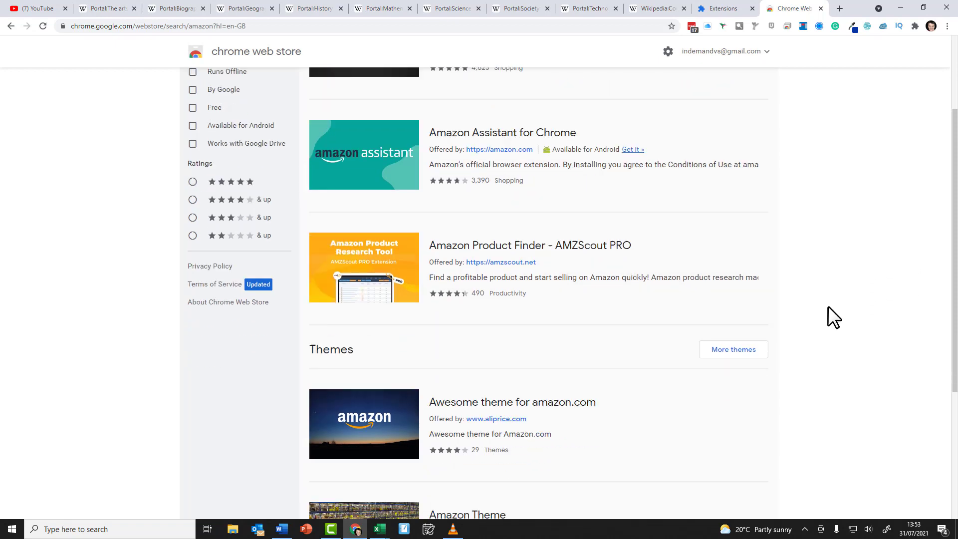
scroll(828, 306, "down", 2)
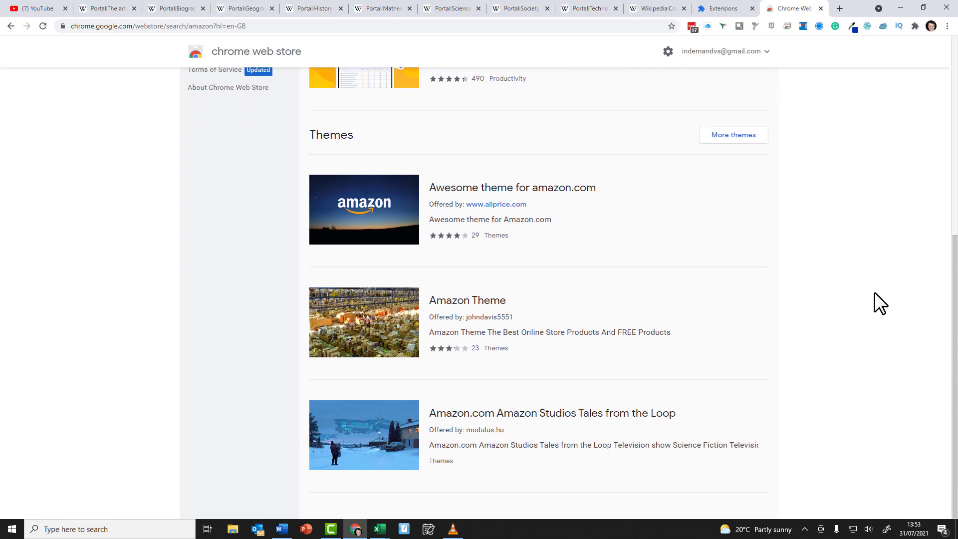
scroll(873, 293, "up", 7)
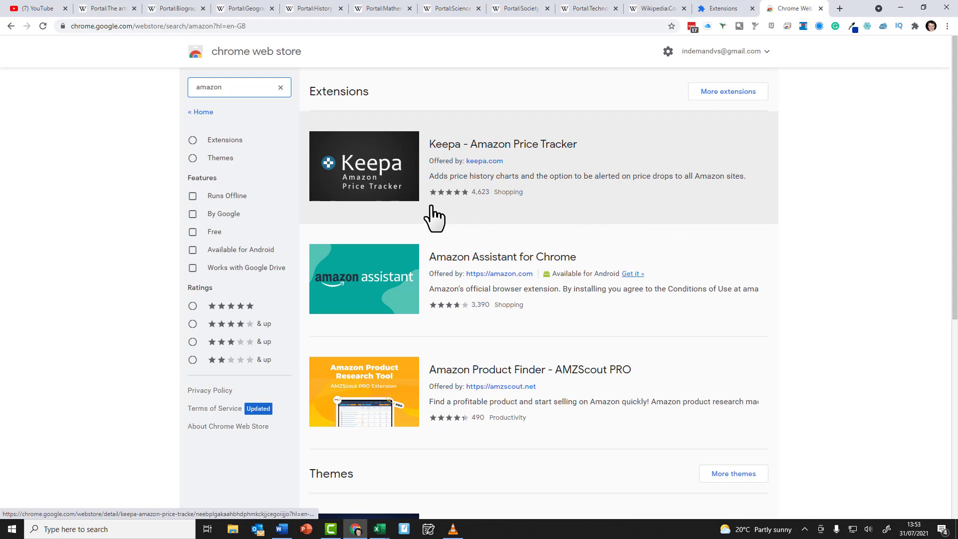
Open the Keepa - Amazon Price Tracker listing and read its overview
mouse_move(472, 198)
left_click(525, 146)
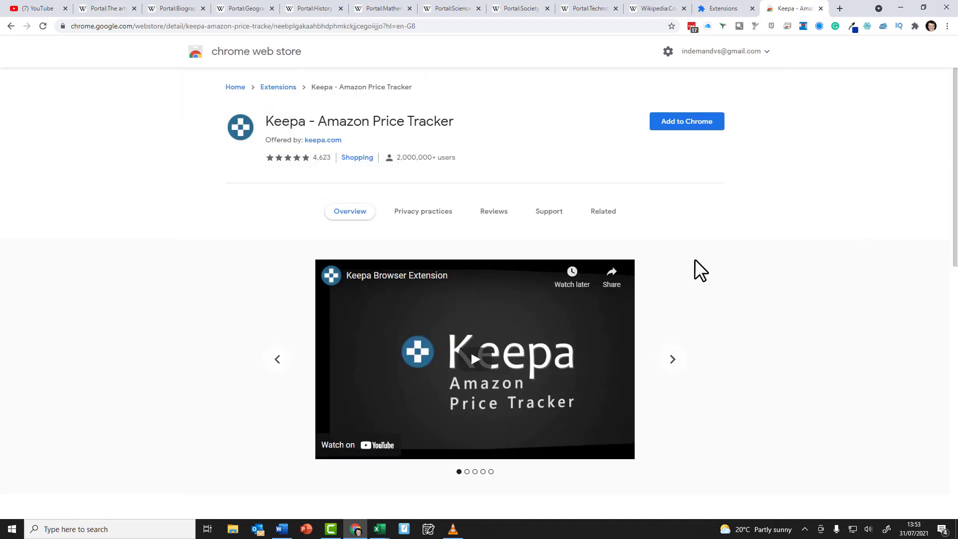
scroll(710, 262, "down", 2)
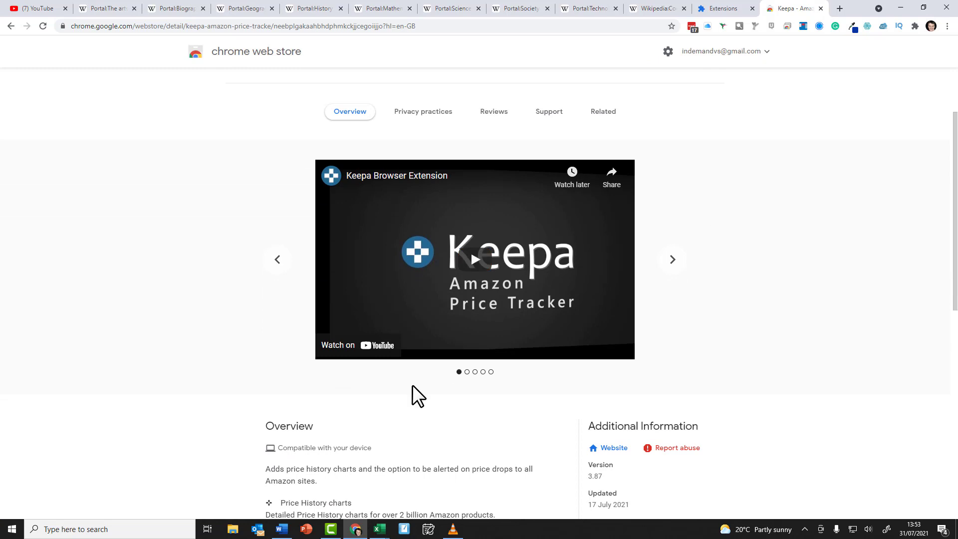
scroll(410, 385, "down", 3)
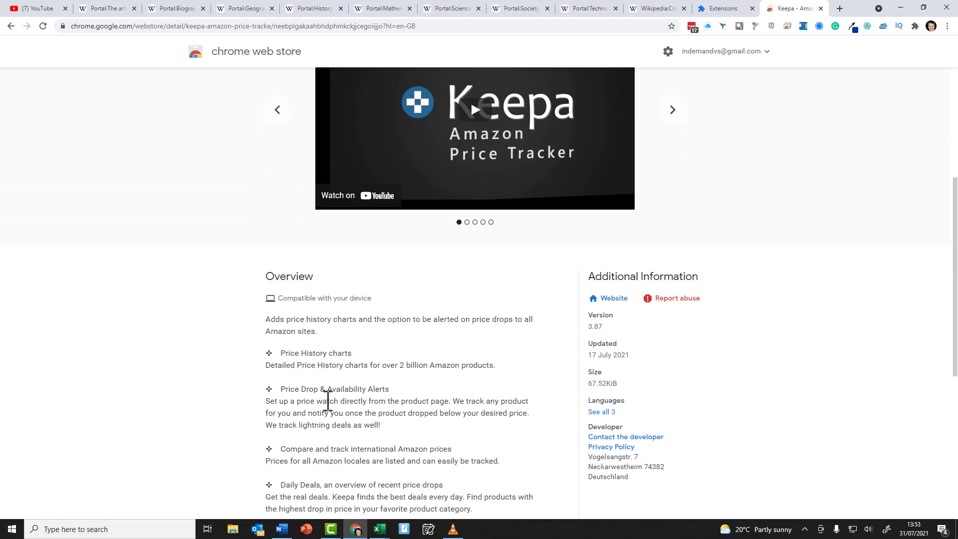
scroll(399, 339, "down", 1)
scroll(488, 310, "down", 1)
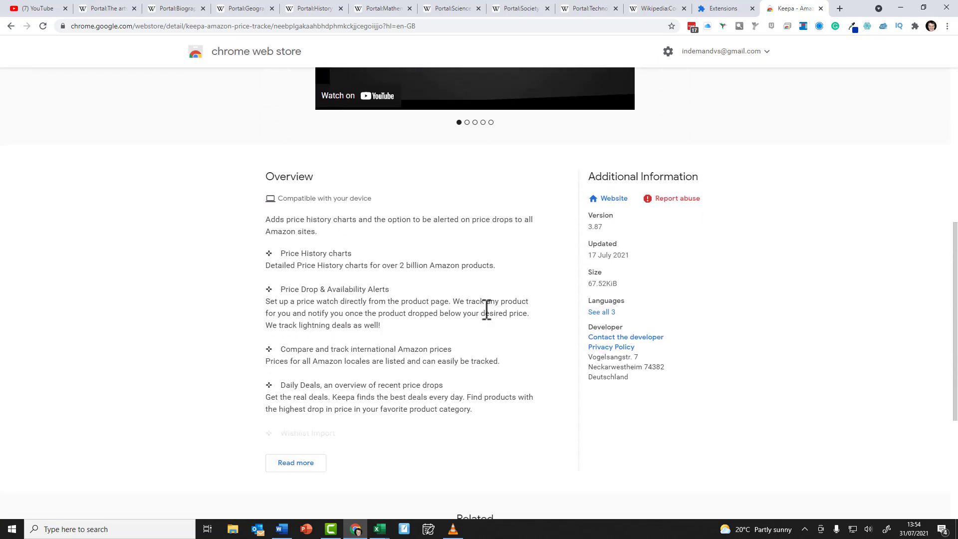
scroll(501, 330, "down", 1)
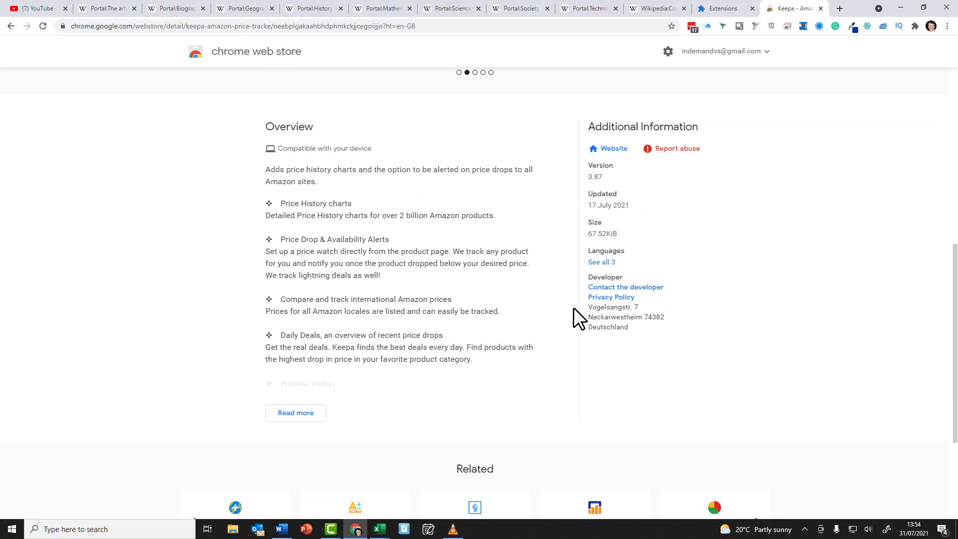
Expand the full Keepa description, read through it and advance the preview images
left_click(274, 417)
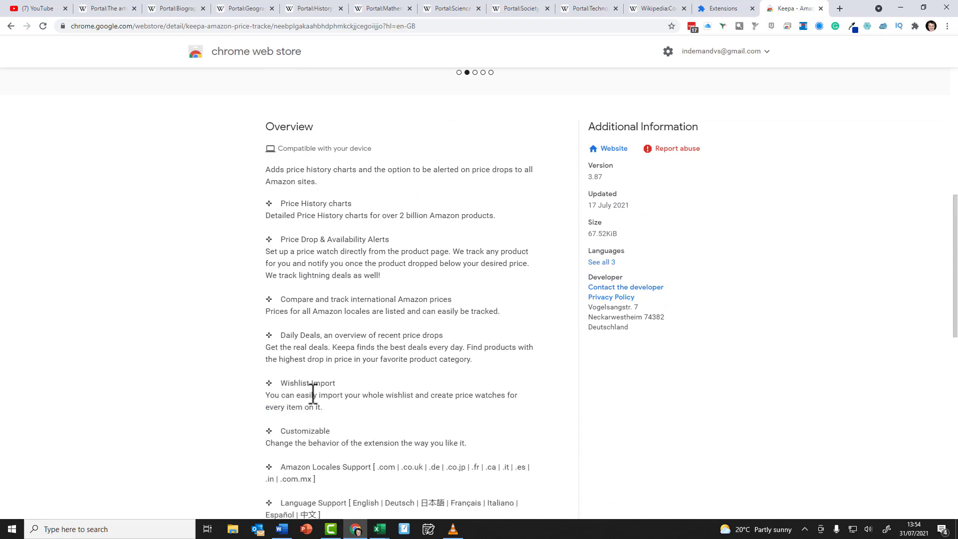
scroll(488, 368, "down", 7)
scroll(483, 355, "up", 15)
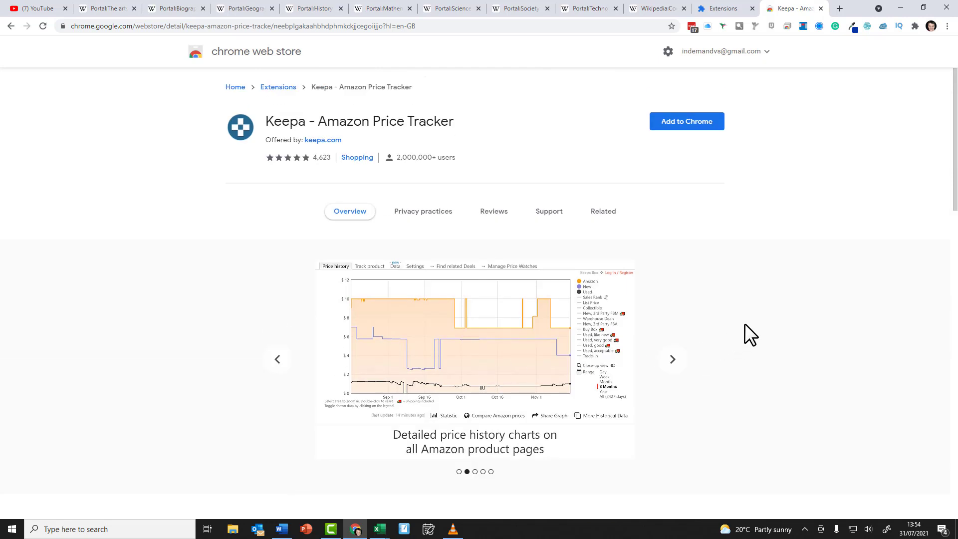
left_click(683, 356)
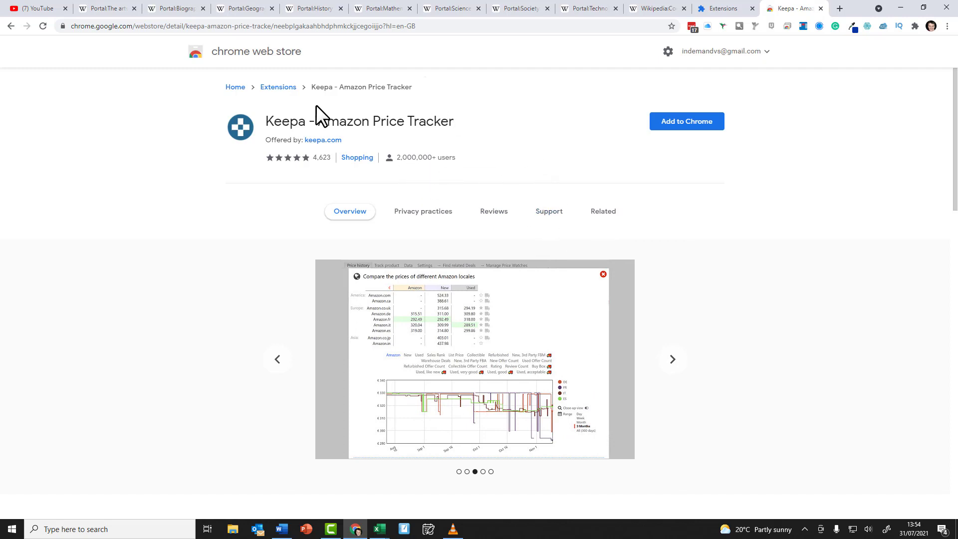
Return to the store's Extensions category and browse the Recommended For You, Get Started and Editor's Picks collections
left_click(282, 88)
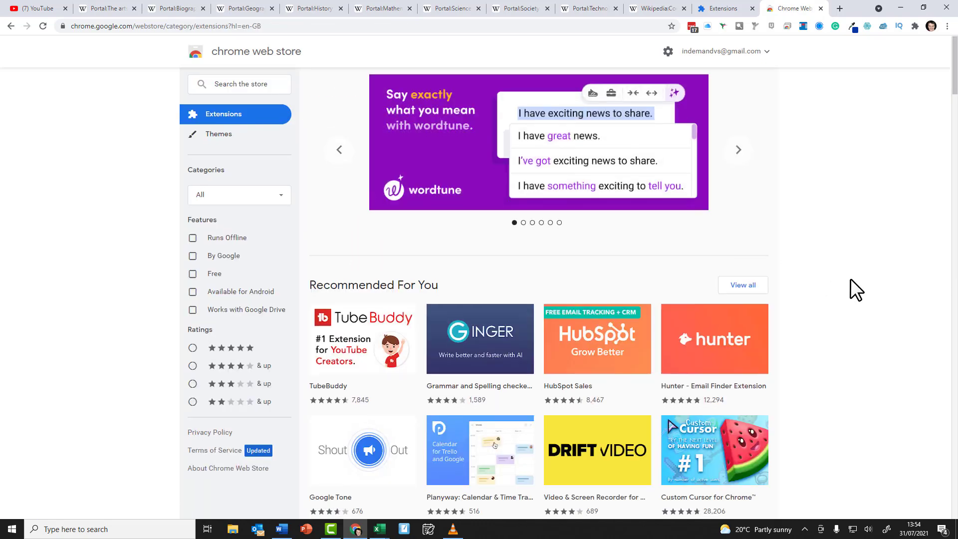
scroll(851, 279, "down", 3)
scroll(850, 278, "down", 2)
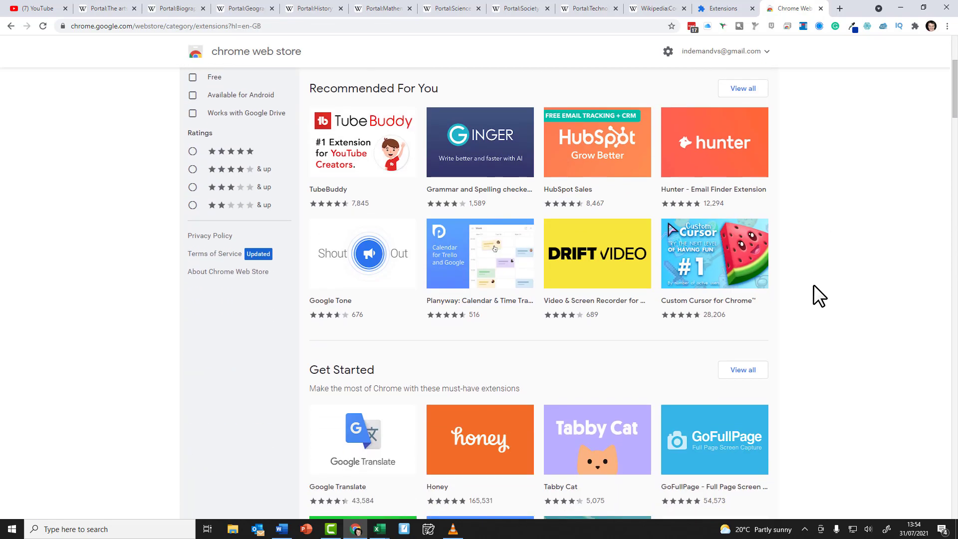
scroll(813, 284, "down", 1)
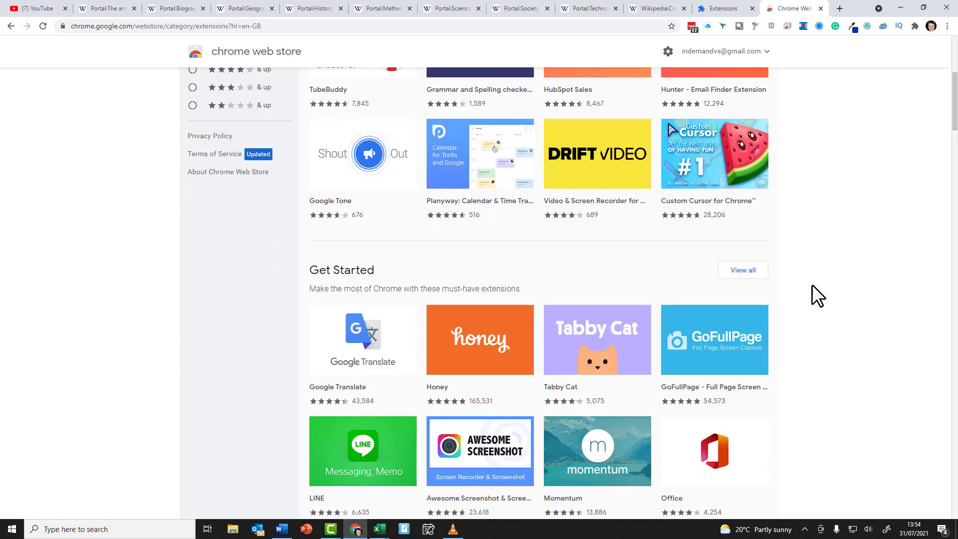
scroll(813, 285, "down", 3)
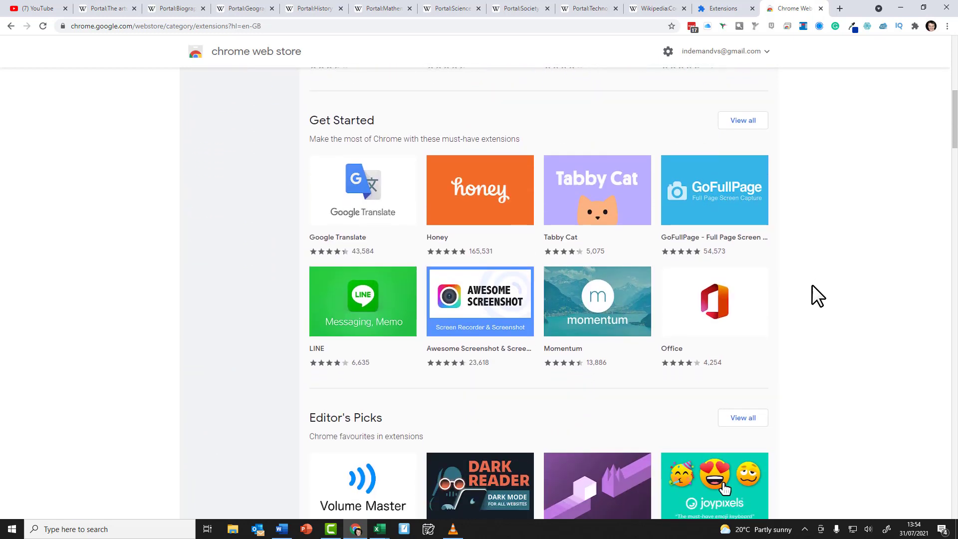
scroll(813, 285, "down", 3)
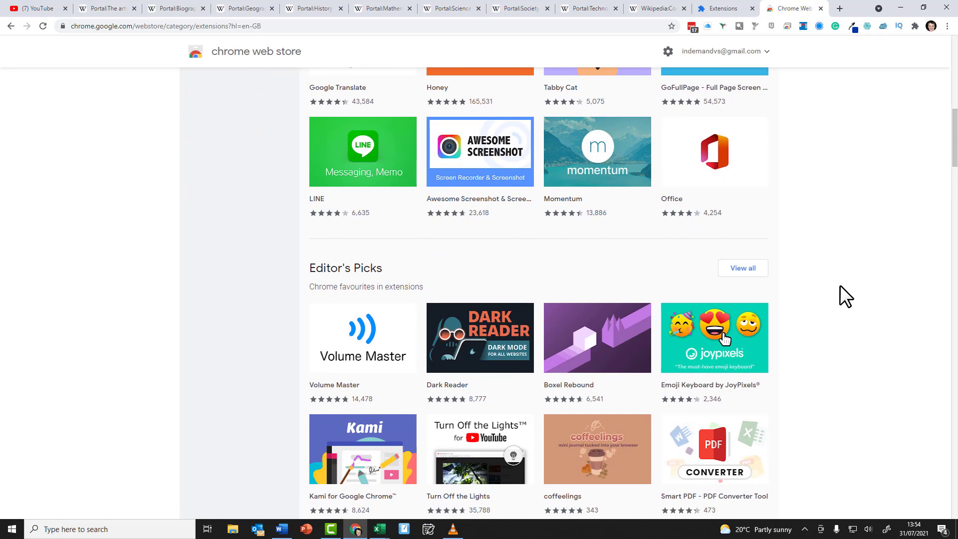
scroll(834, 287, "up", 4)
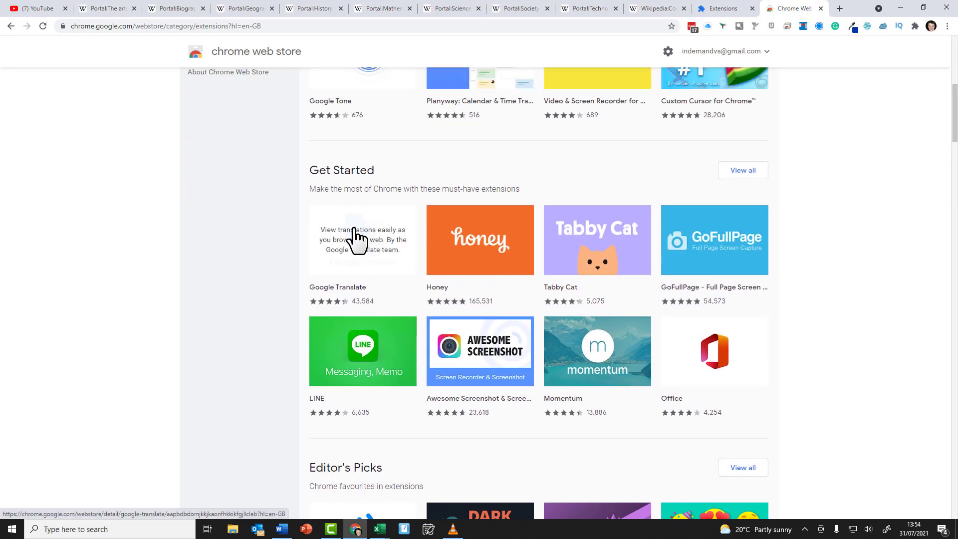
Open the Google Translate extension's listing from the Get Started collection and read its overview
left_click(356, 240)
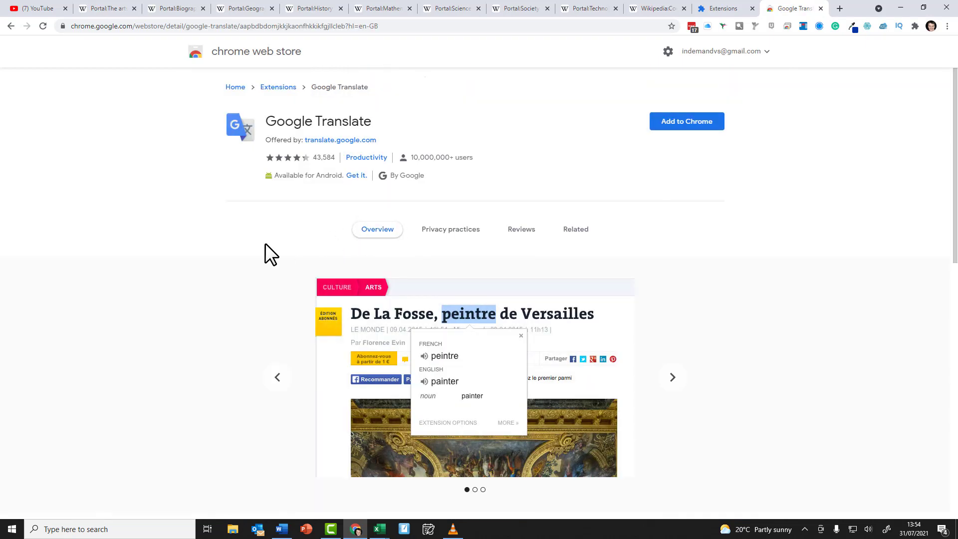
scroll(819, 302, "down", 5)
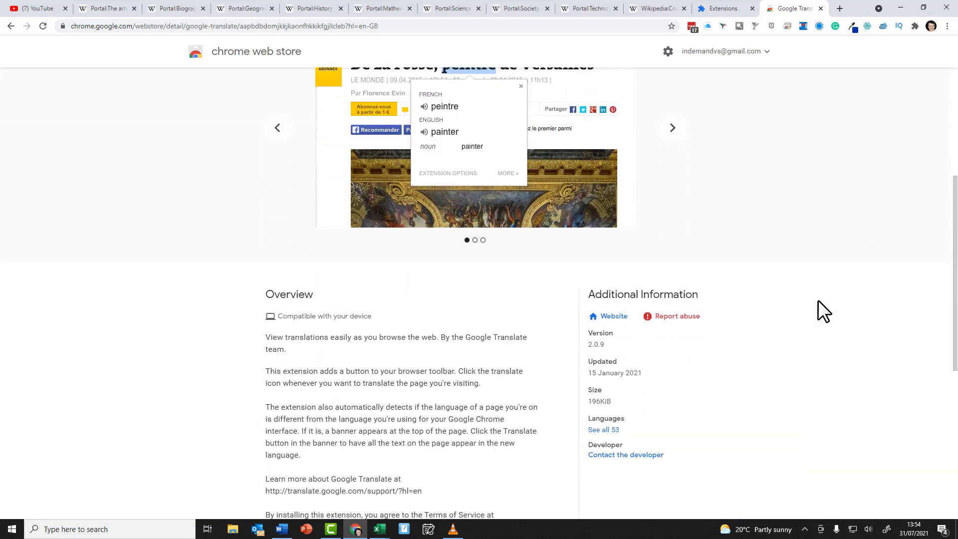
scroll(818, 301, "up", 2)
scroll(819, 302, "down", 3)
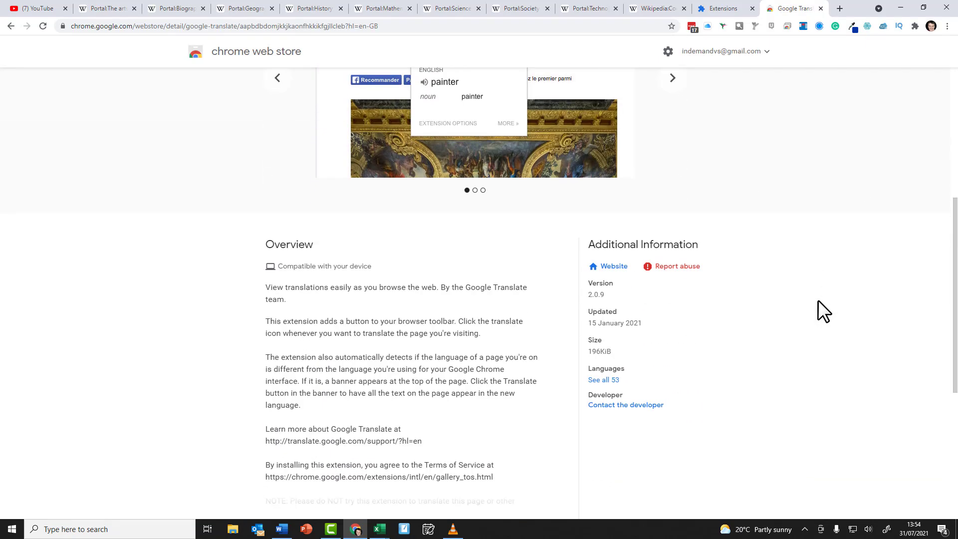
Add the Google Translate extension to Chrome, granting the requested permission, and dismiss the installation notice
scroll(819, 302, "up", 2)
scroll(819, 301, "up", 4)
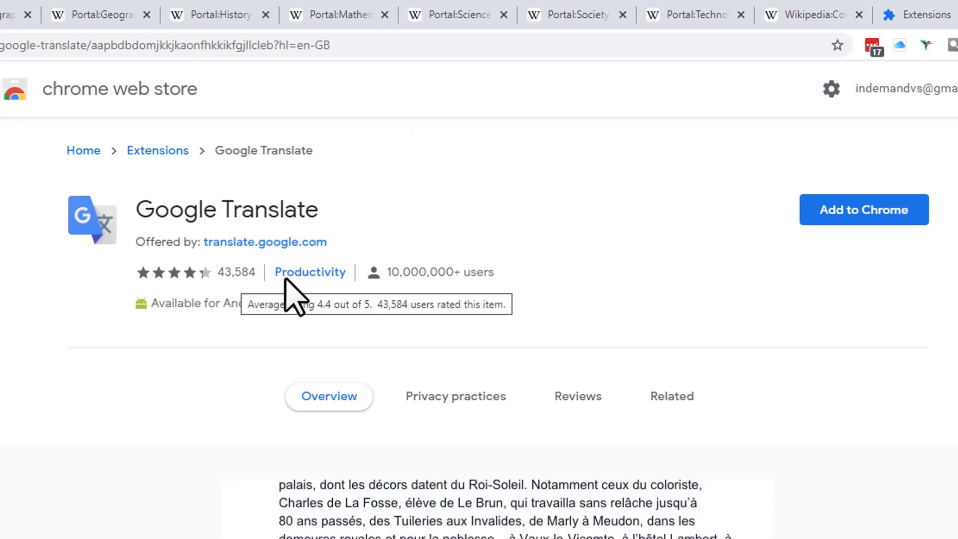
left_click(879, 212)
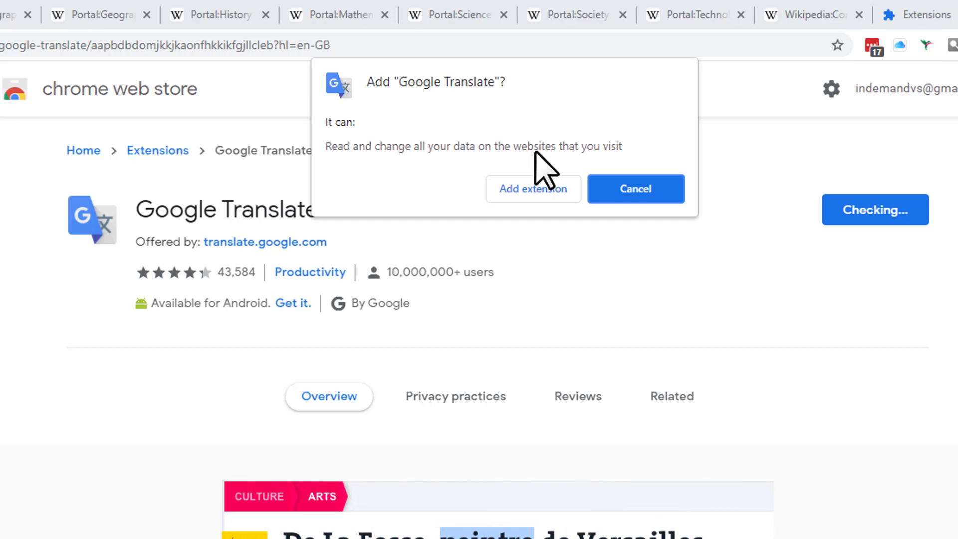
left_click(535, 188)
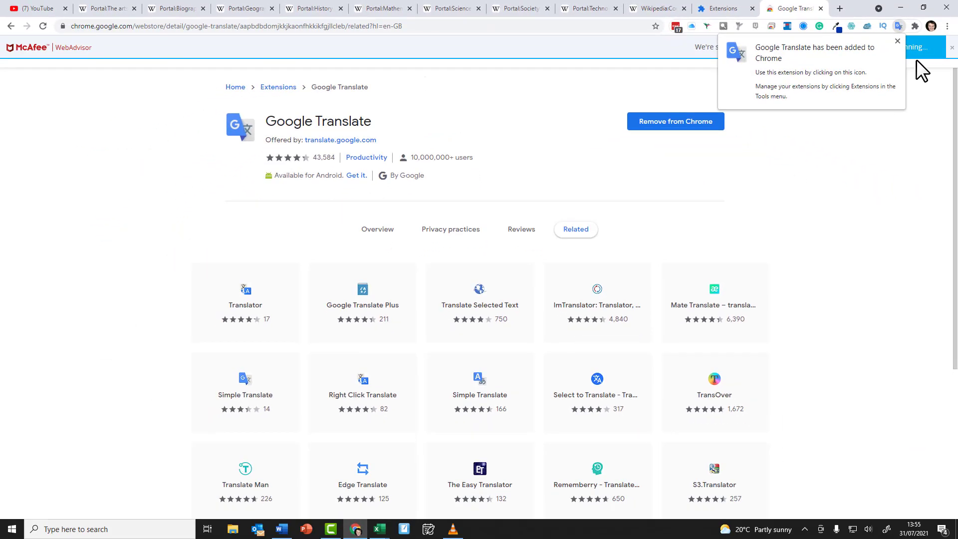
left_click(897, 41)
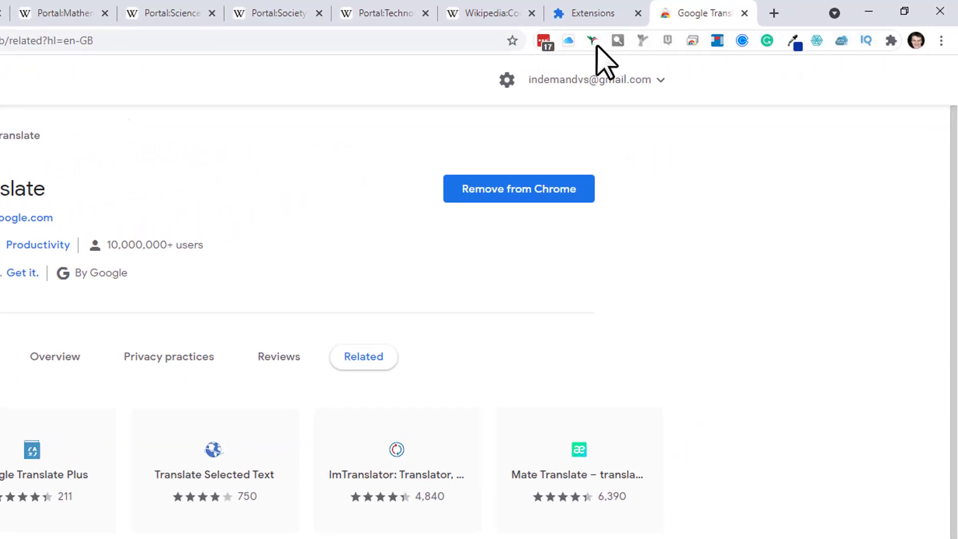
Pin the Google Translate extension to the browser toolbar and close the extensions list
left_click(891, 41)
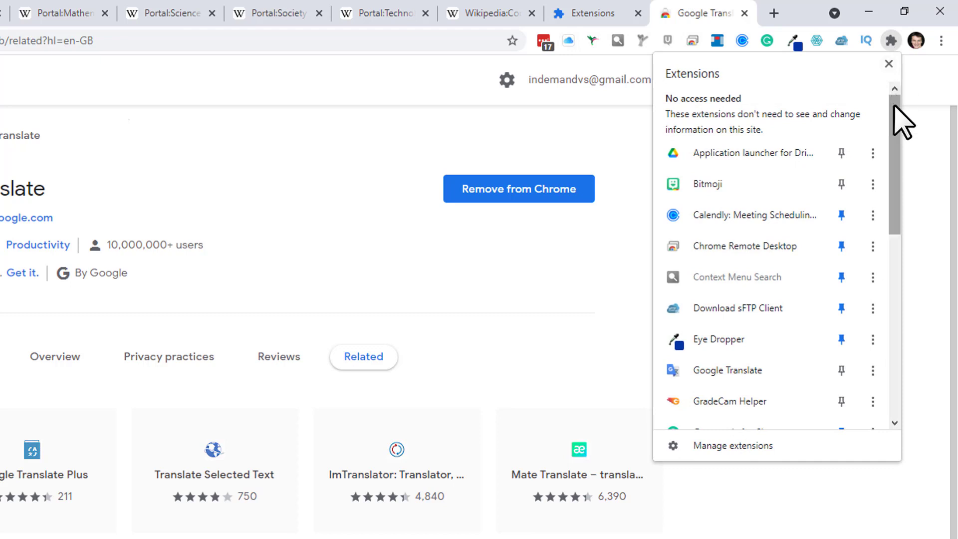
scroll(896, 120, "down", 1)
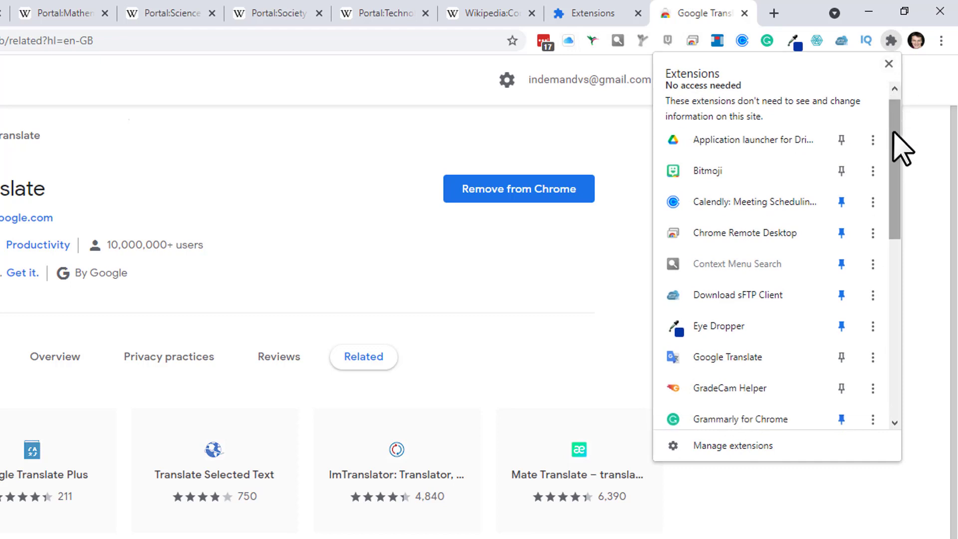
left_click(842, 357)
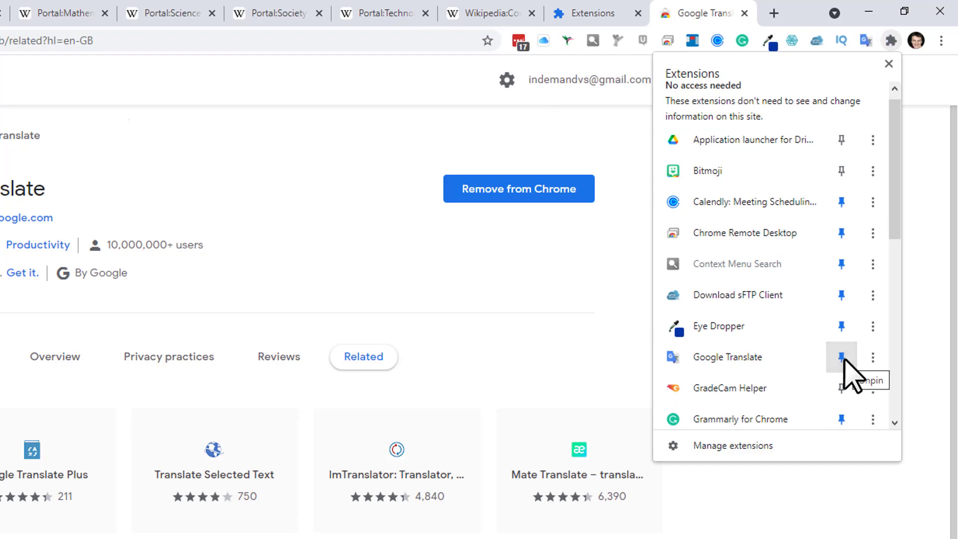
left_click(877, 499)
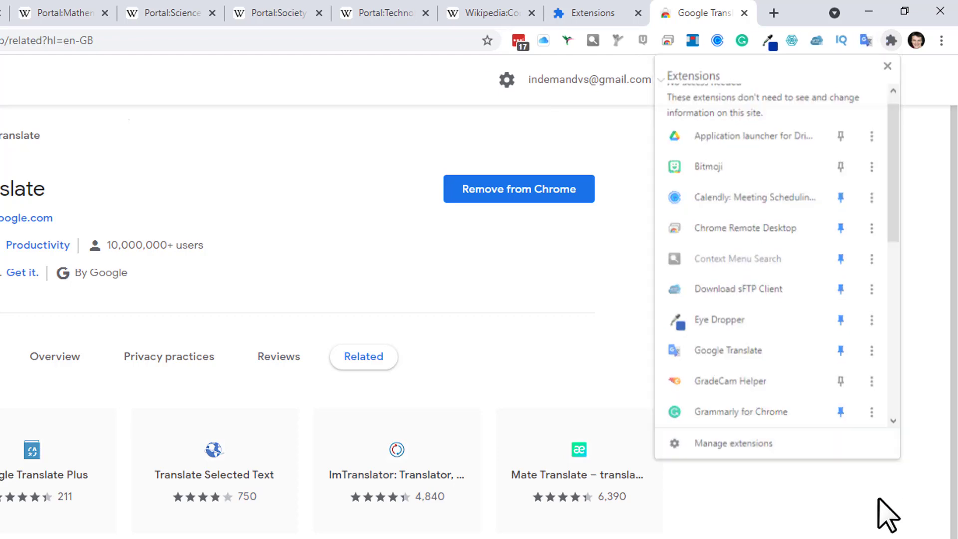
Translate the word "Bonjour" with the Google Translate extension's pop-up and close it
left_click(867, 43)
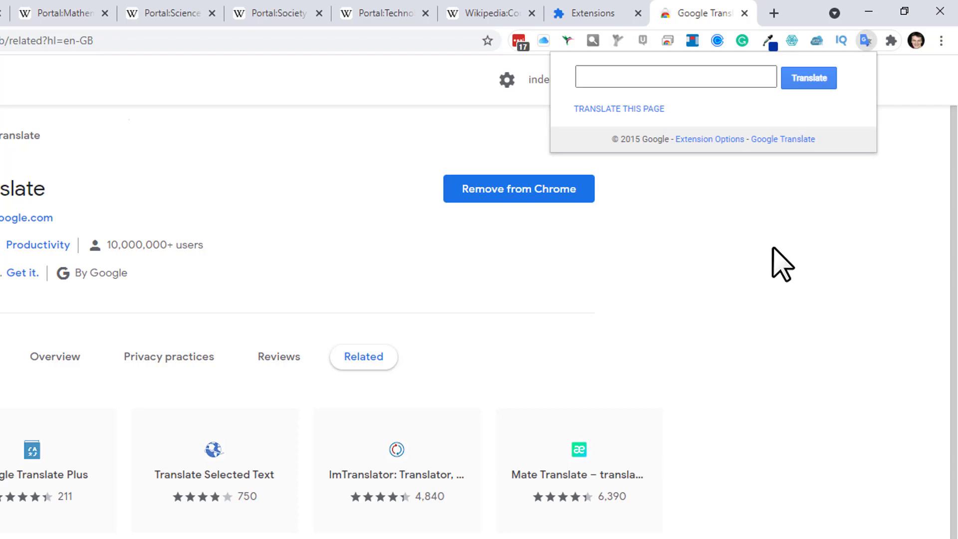
type("h")
type("B")
type("onjour")
key("Return")
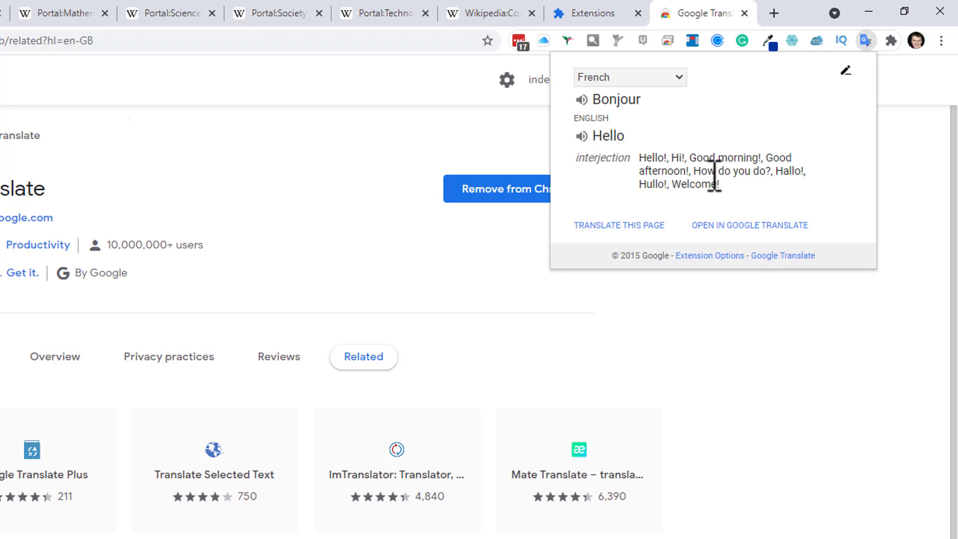
left_click(783, 360)
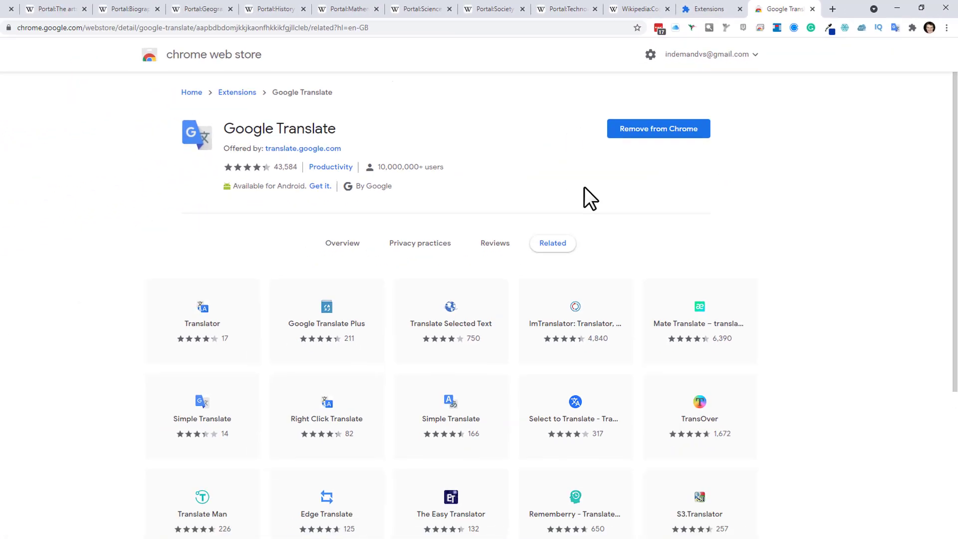
On Wikipedia's The arts portal, send the opening sentence to Google Translate and translate it into Spanish
left_click(107, 8)
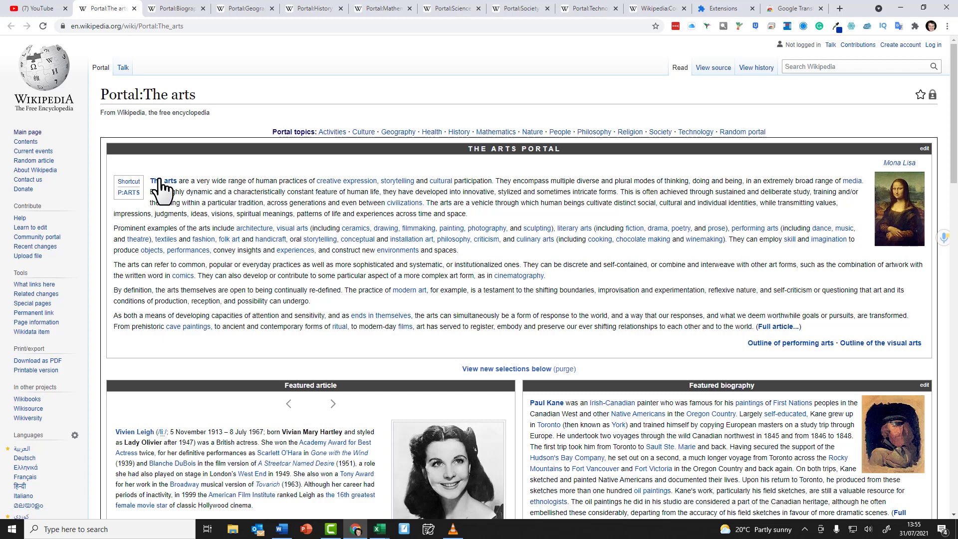
left_click_drag(150, 181, 492, 181)
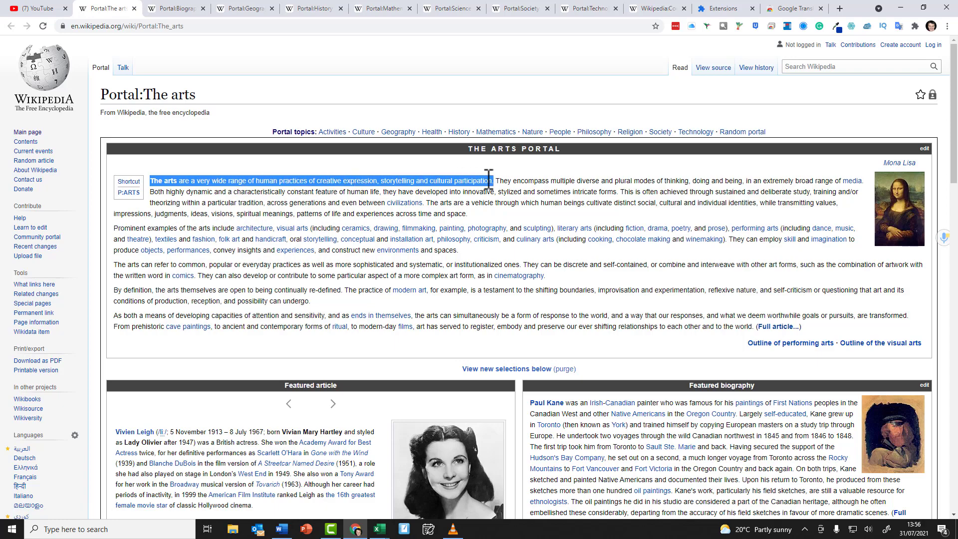
right_click(476, 181)
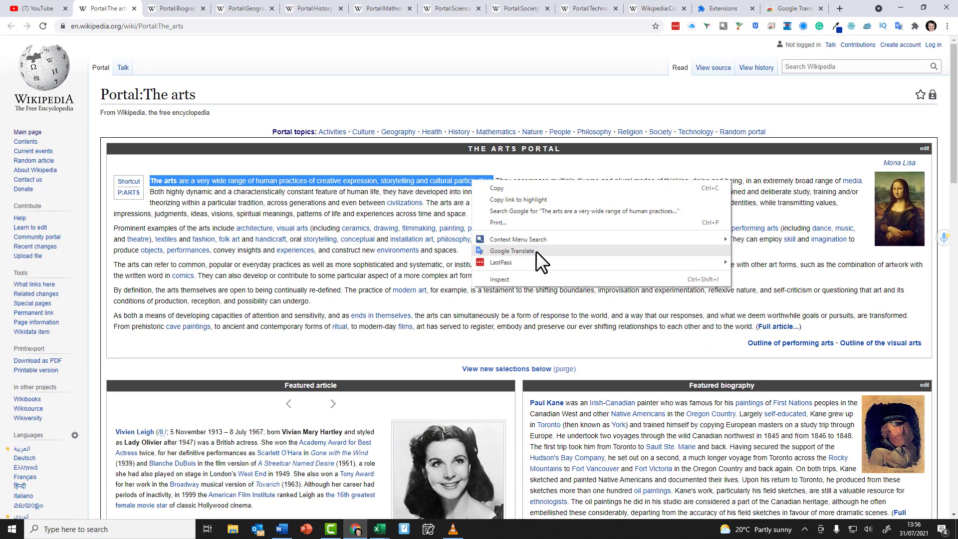
left_click(512, 251)
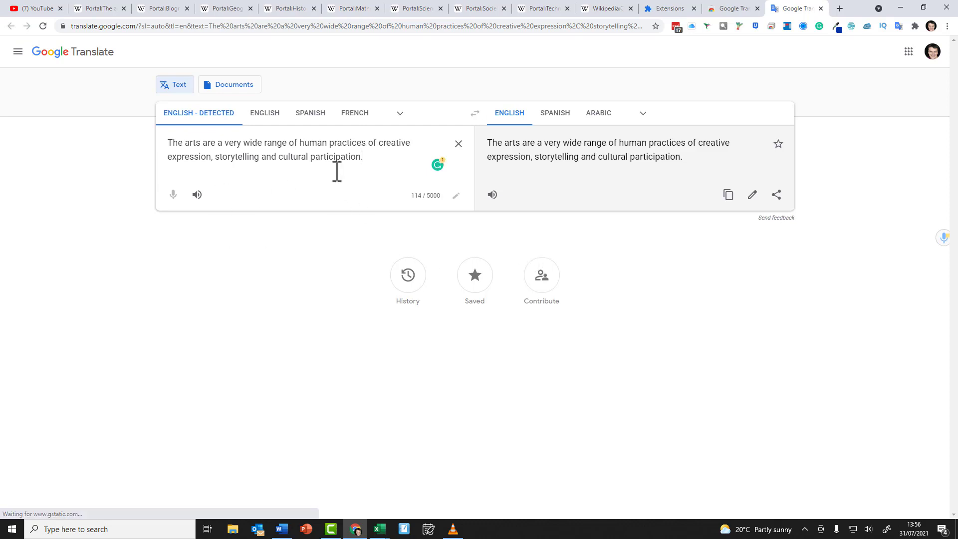
left_click(549, 118)
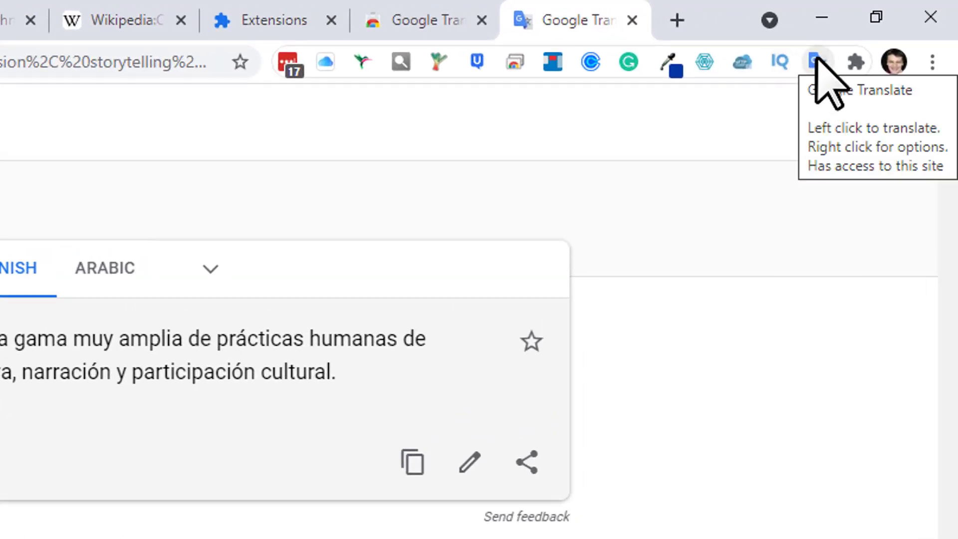
Remove the Google Translate extension from Chrome without reporting abuse
right_click(817, 61)
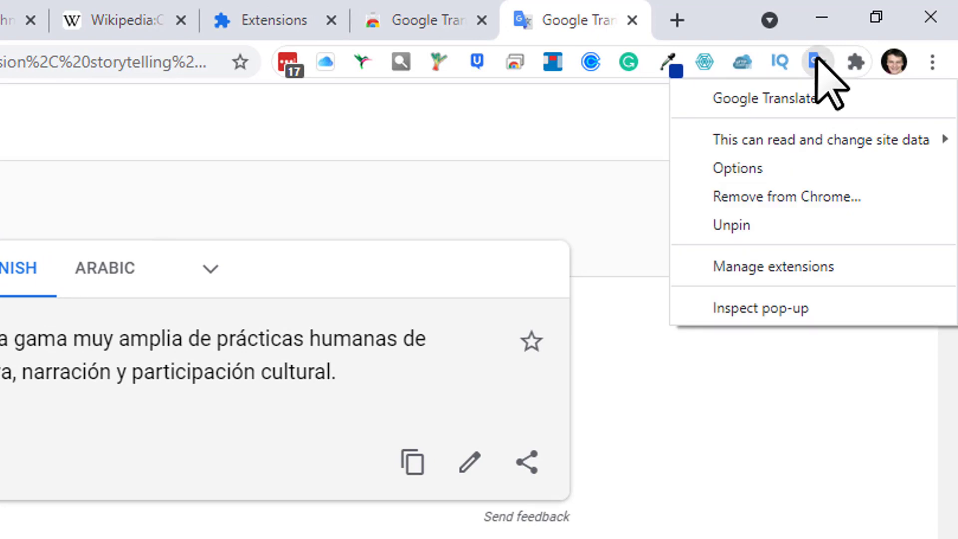
left_click(825, 196)
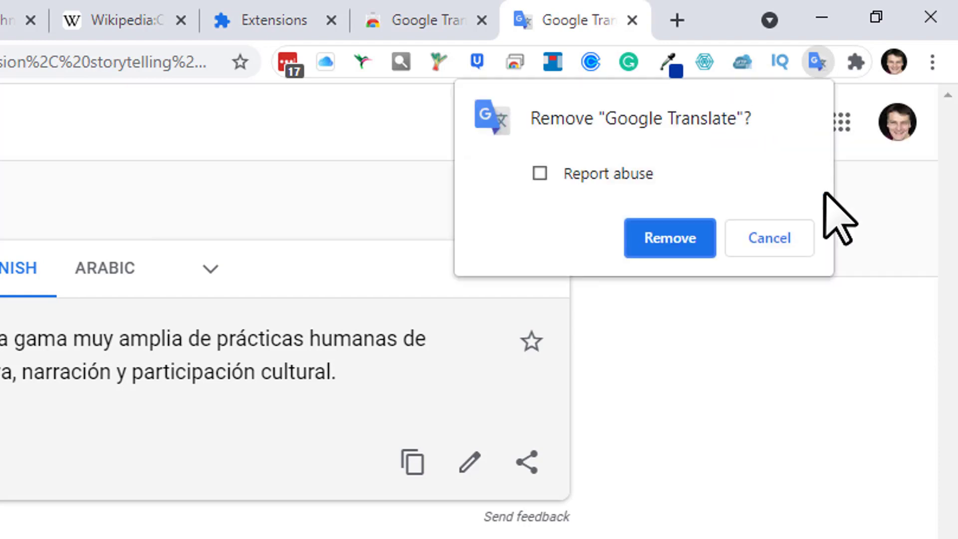
left_click(664, 231)
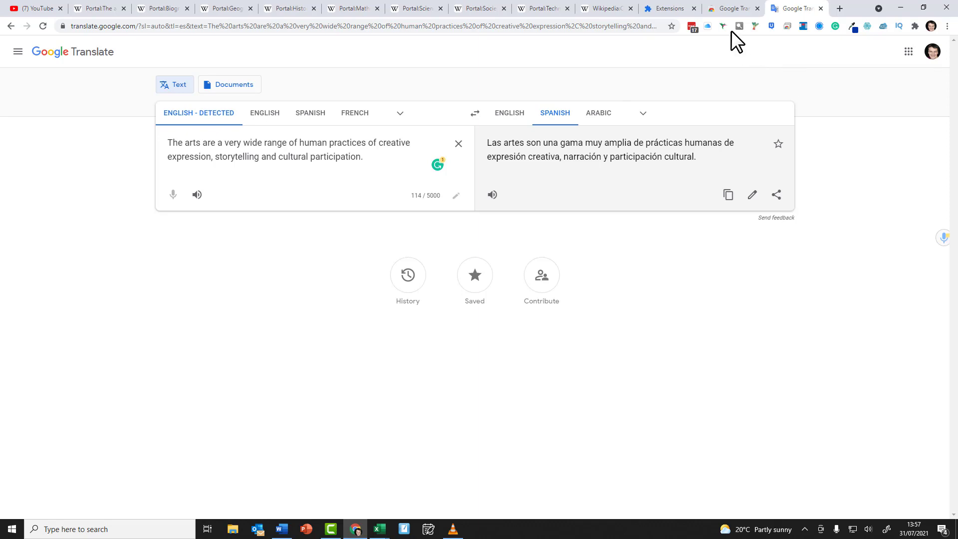
Return to the web store's Extensions category and look over the featured banner, Recommended For You and Get Started collections
left_click(720, 4)
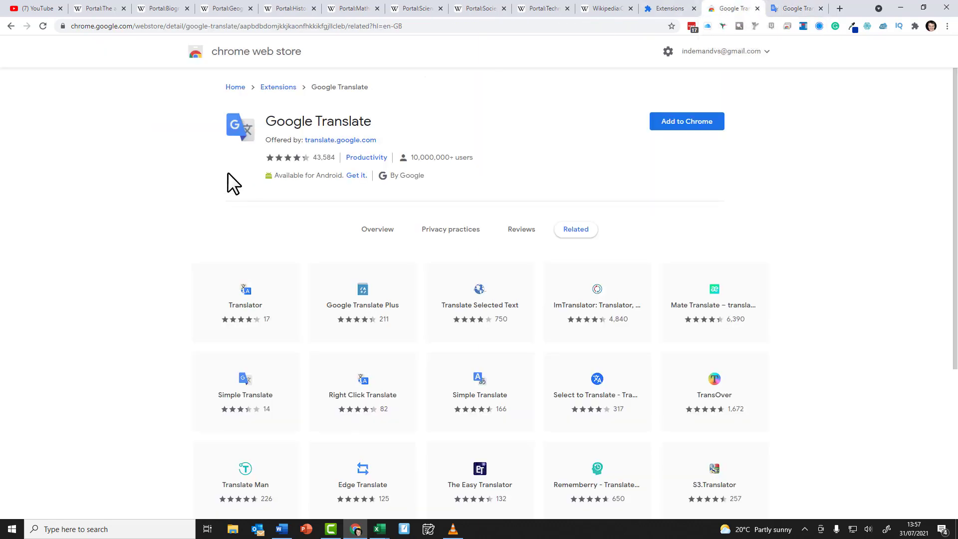
left_click(235, 88)
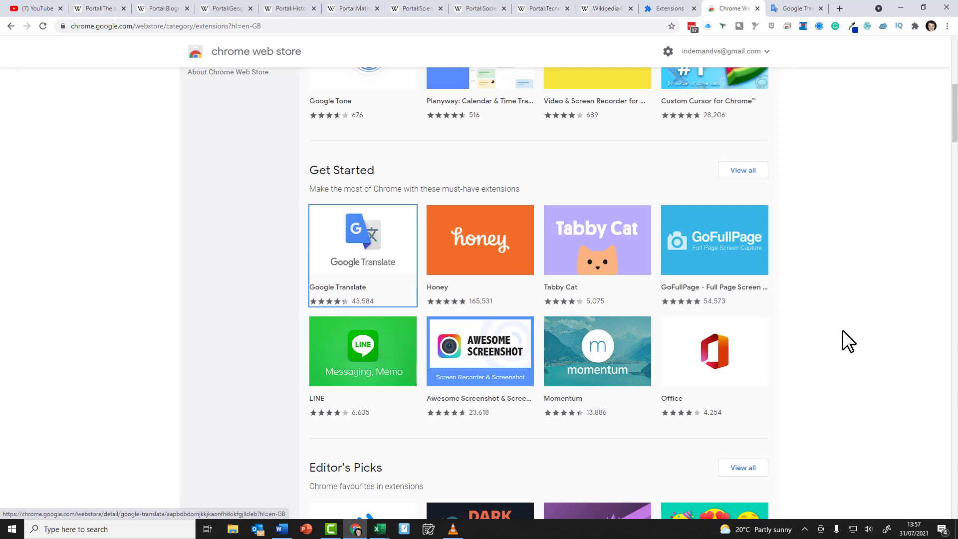
scroll(849, 342, "up", 6)
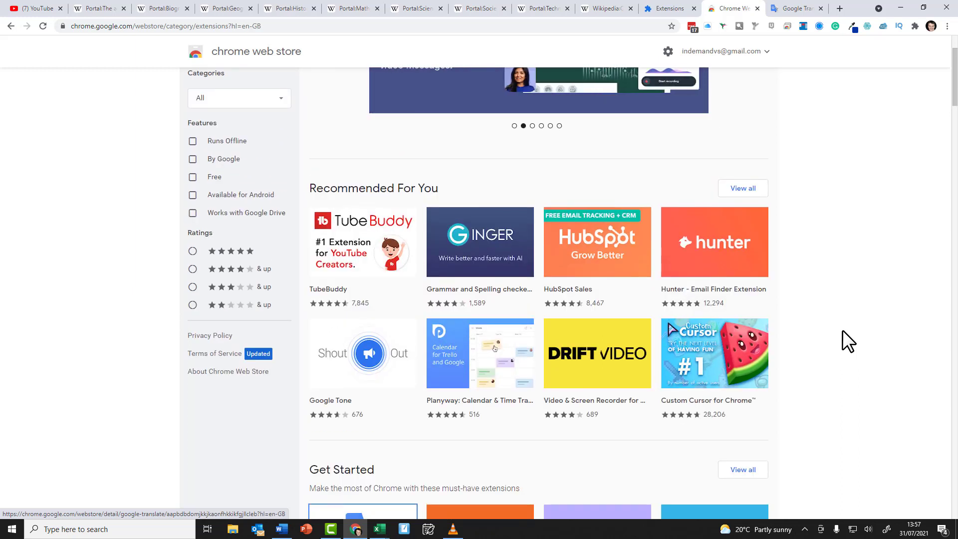
scroll(848, 342, "up", 2)
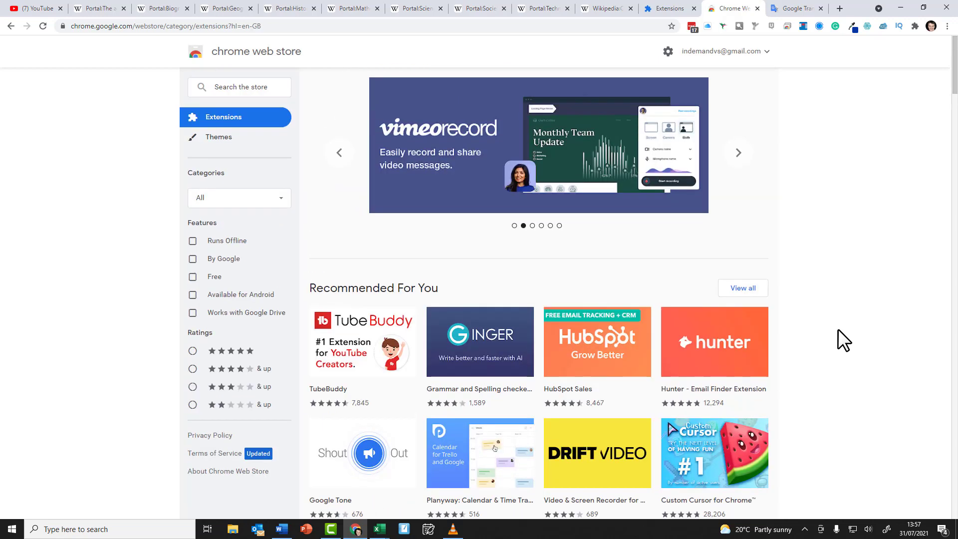
scroll(843, 341, "down", 1)
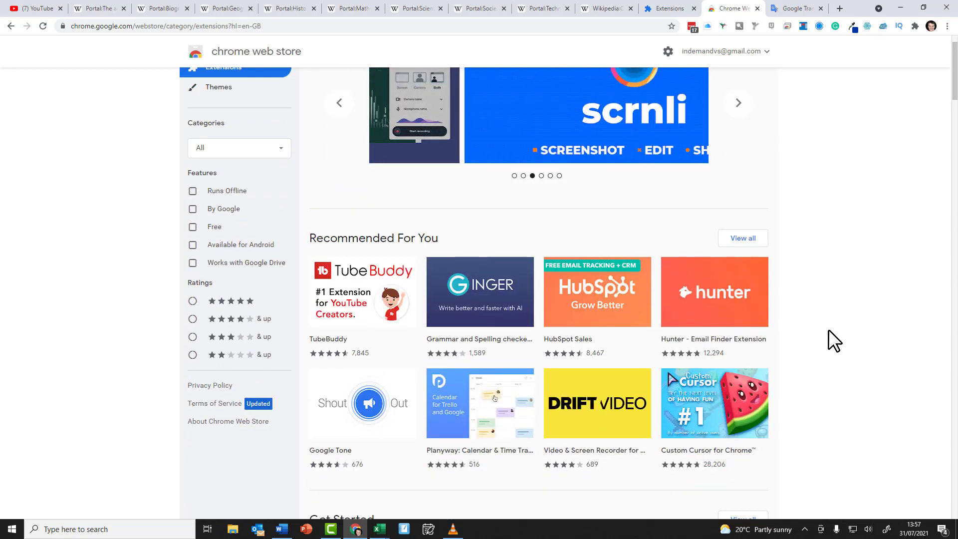
scroll(826, 331, "up", 1)
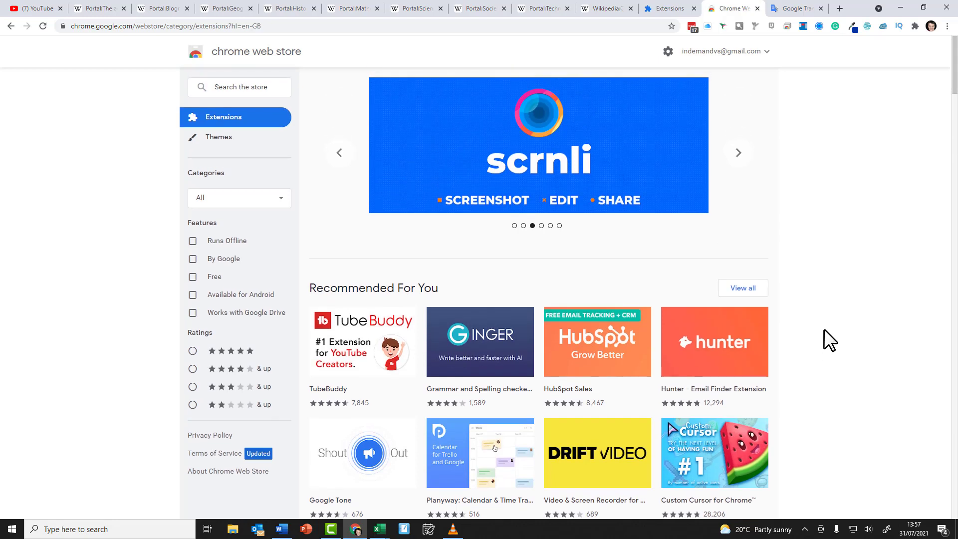
scroll(827, 341, "down", 3)
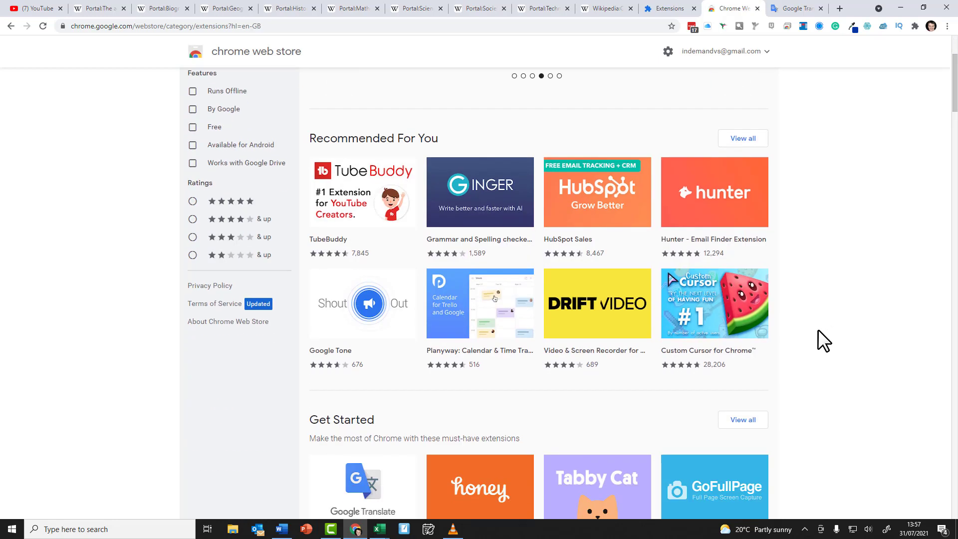
scroll(834, 341, "down", 6)
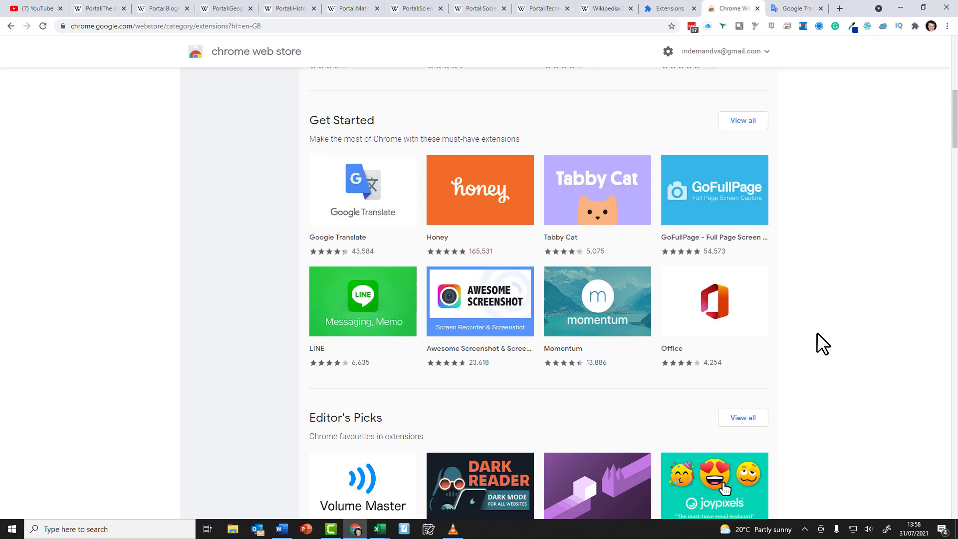
Browse the themed collections from Editor's Picks through Work from Home to Capture Your Screen, and return to the start of the page
scroll(817, 333, "down", 1)
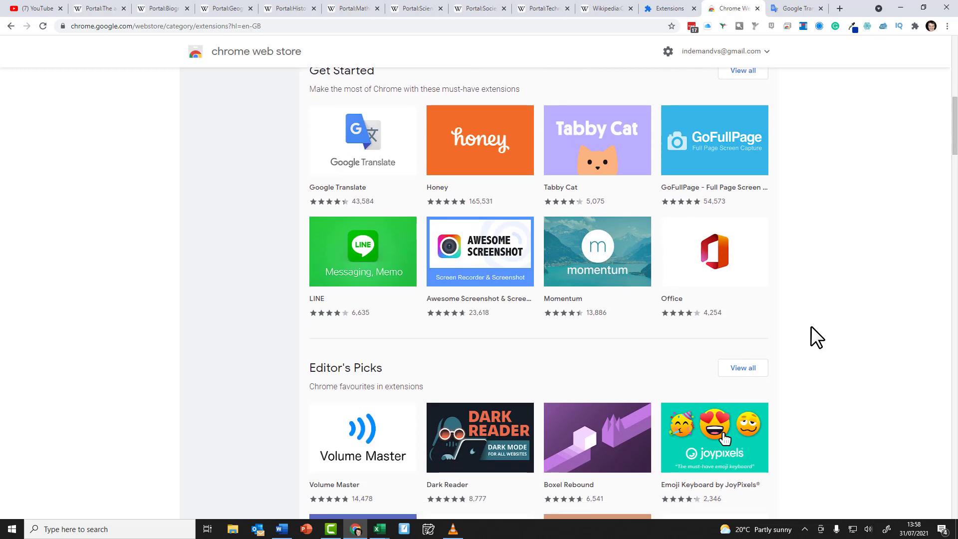
scroll(811, 328, "down", 6)
scroll(812, 325, "down", 2)
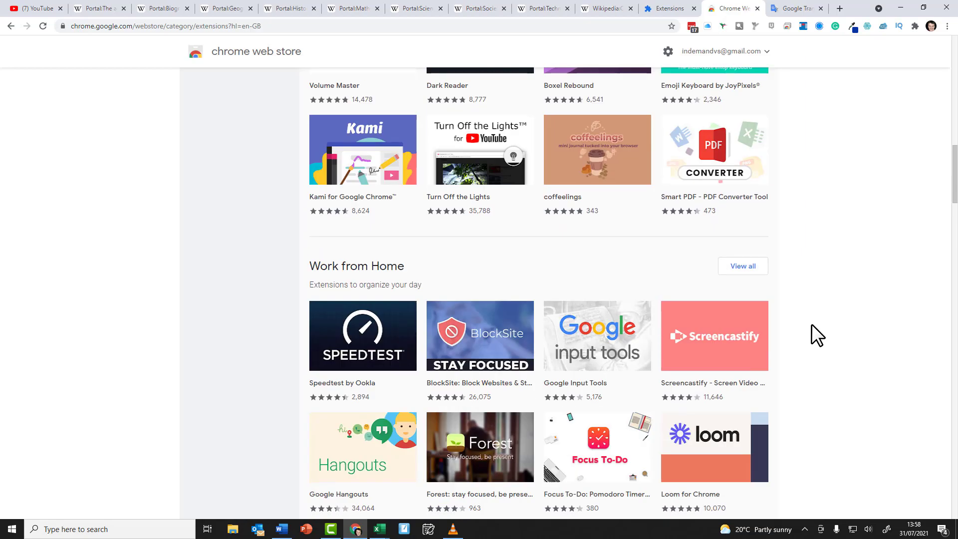
scroll(837, 342, "down", 4)
scroll(840, 341, "down", 20)
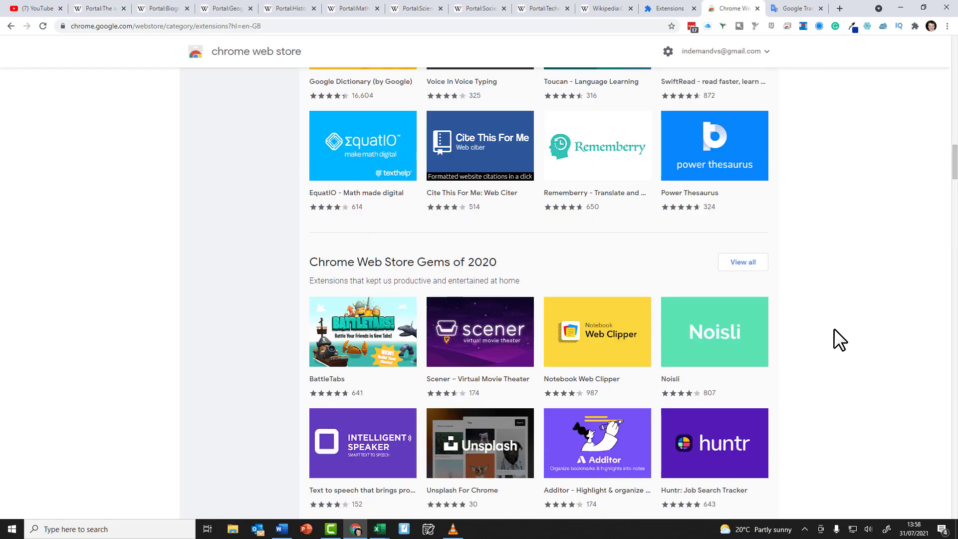
scroll(834, 332, "down", 11)
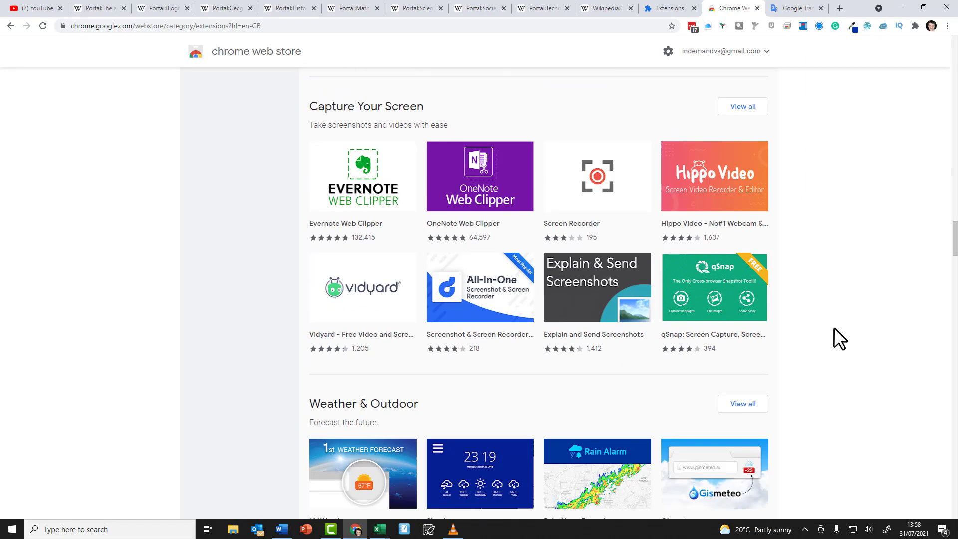
scroll(826, 331, "up", 6)
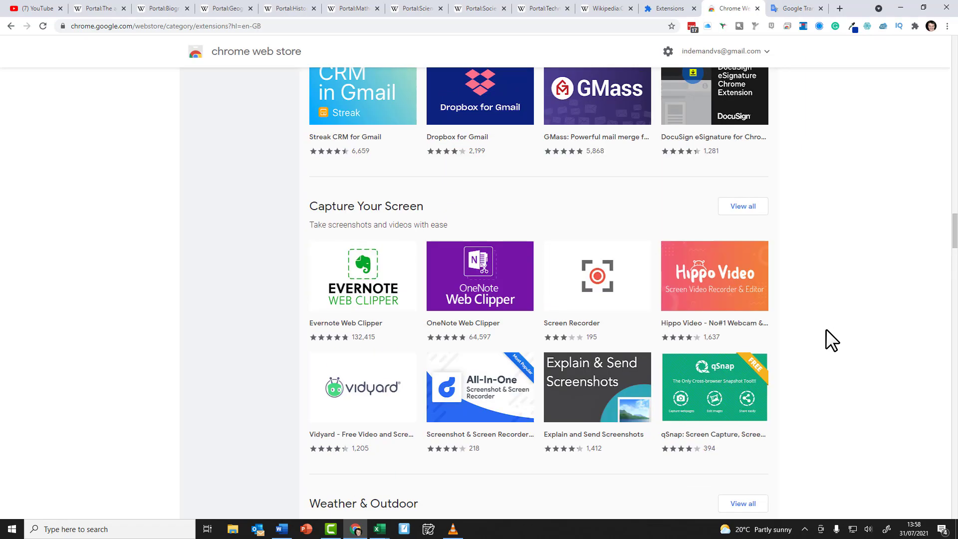
scroll(832, 341, "up", 20)
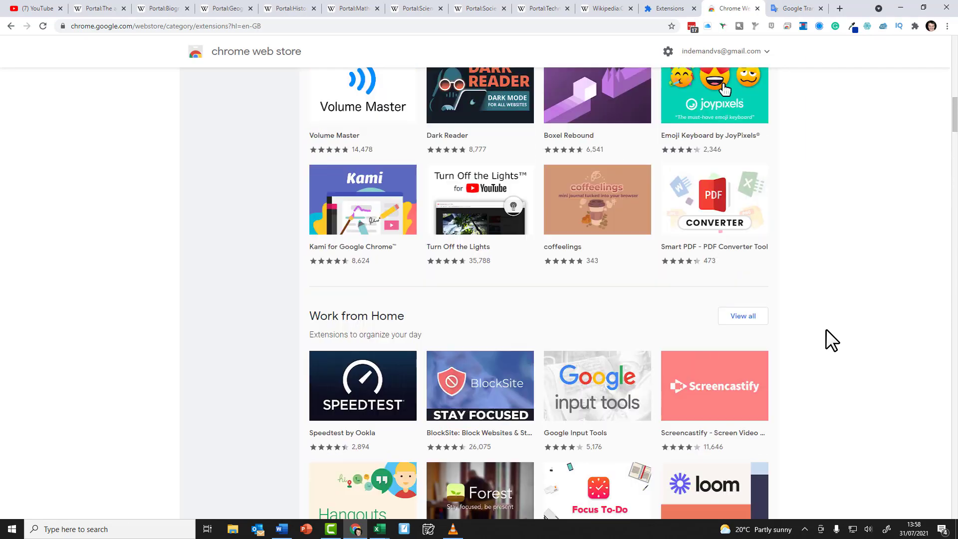
scroll(833, 341, "up", 18)
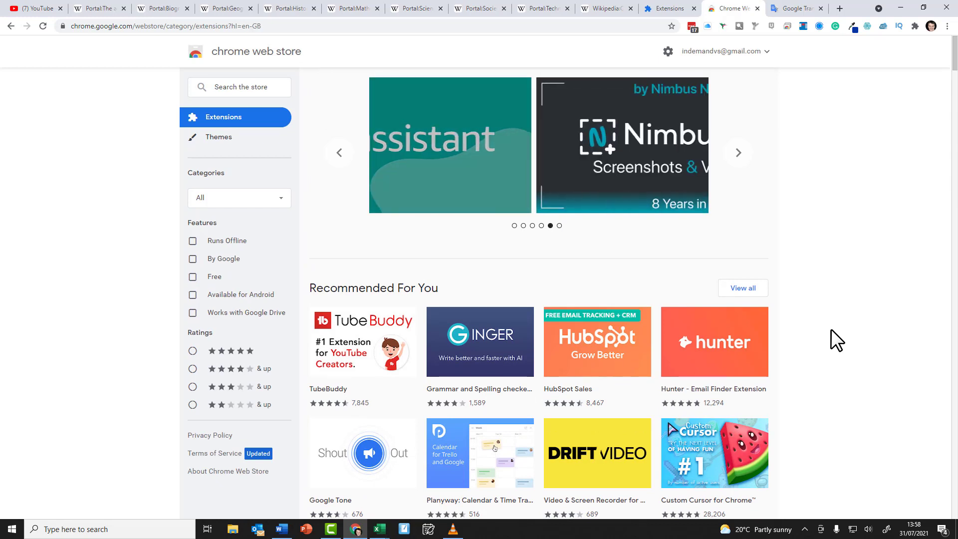